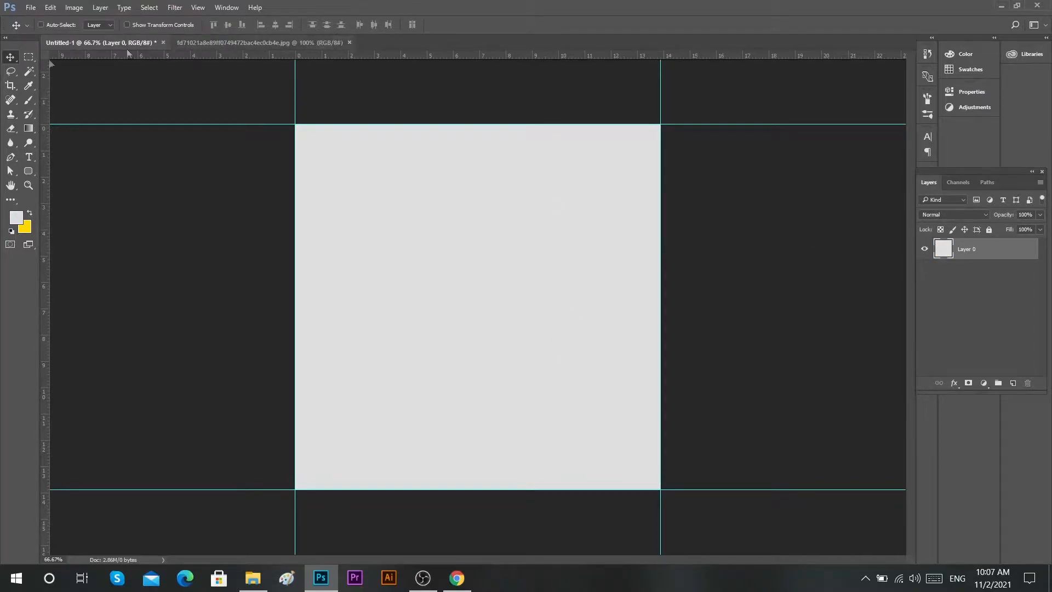
Draw a solid triangle custom shape about 541 by 467 px in the canvas's central area.
left_click(29, 171)
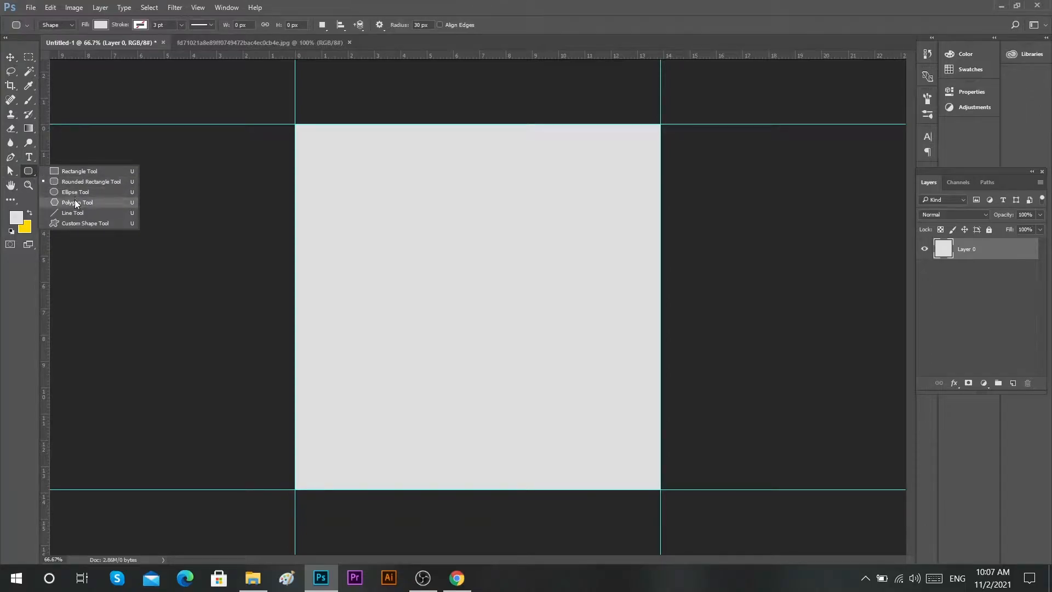
left_click(80, 223)
left_click(423, 25)
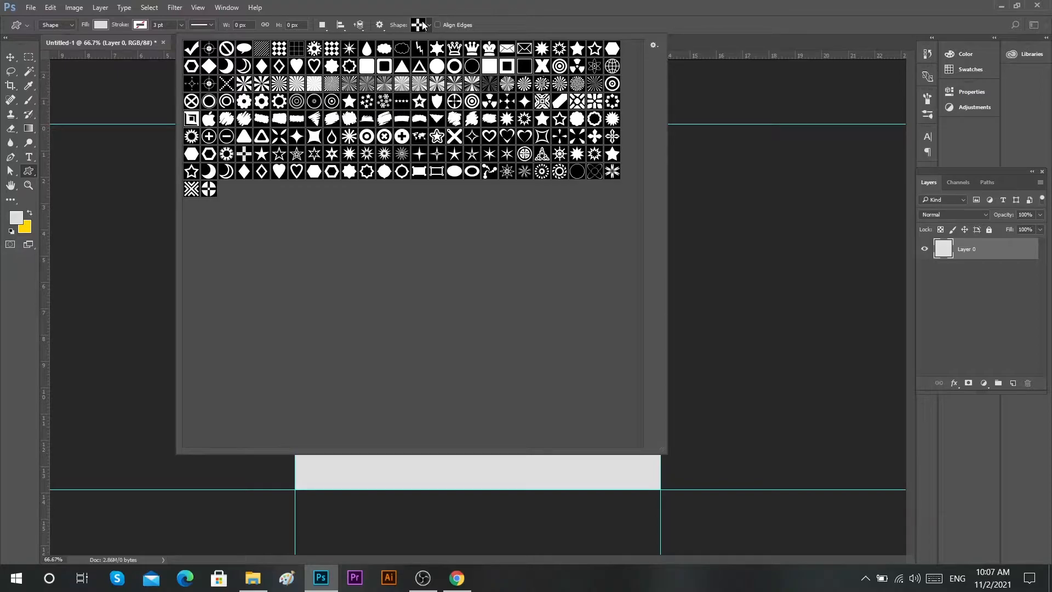
left_click(406, 68)
left_click(420, 32)
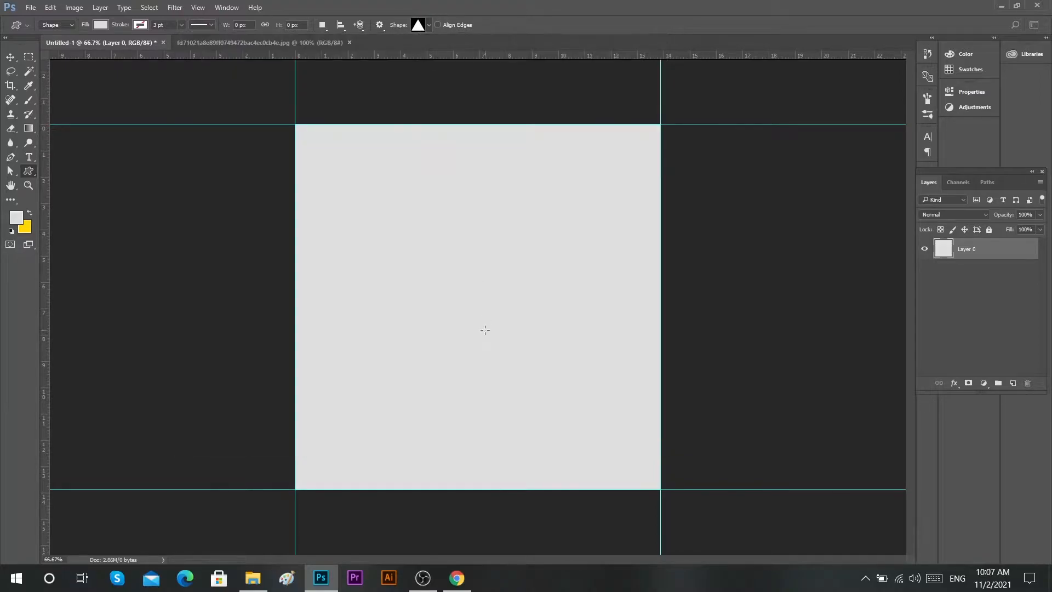
left_click_drag(461, 261, 560, 353)
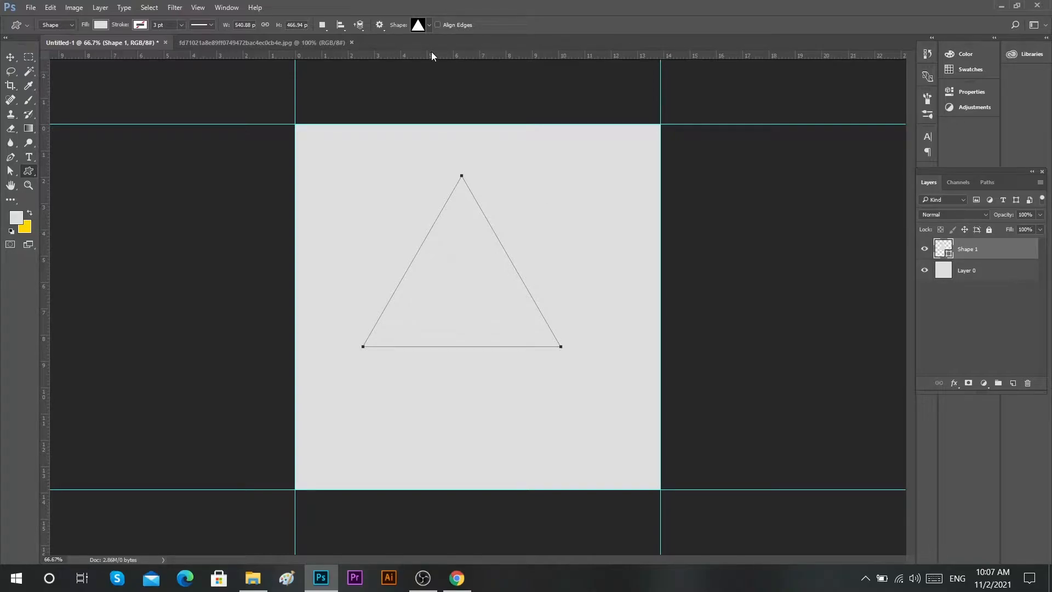
Fill the triangle with a light pink colour.
left_click(100, 25)
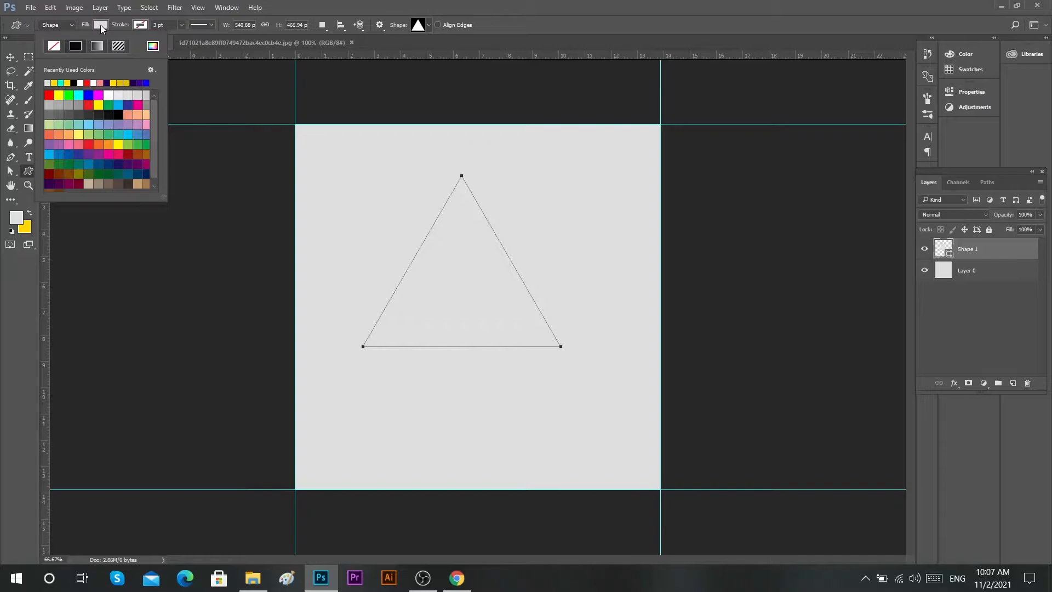
left_click(153, 48)
left_click_drag(794, 169, 754, 98)
left_click(954, 124)
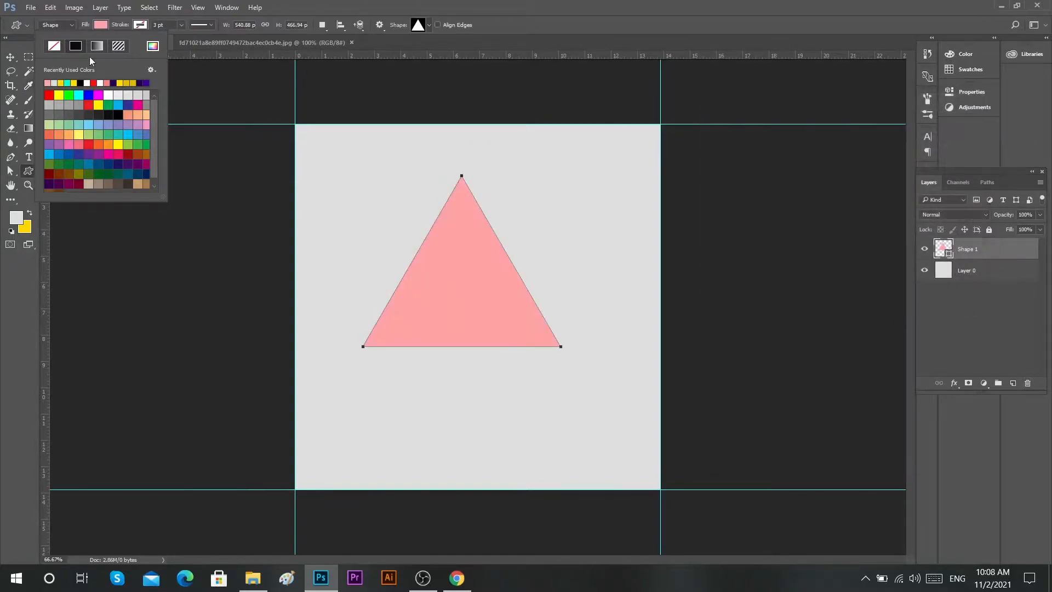
Centre the pink triangle horizontally and vertically on the canvas.
left_click(11, 57)
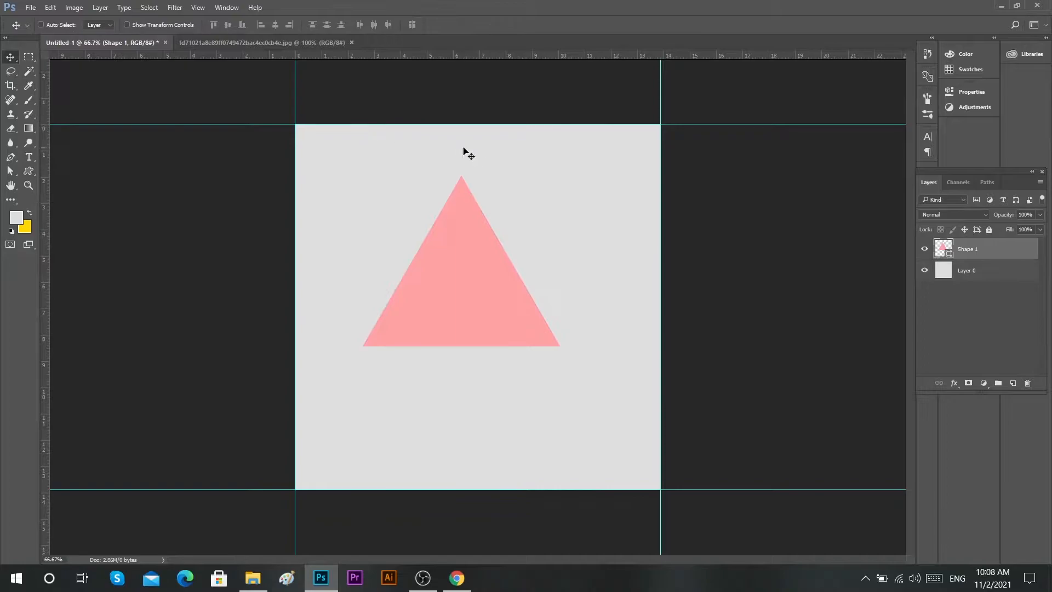
left_click(275, 25)
left_click(227, 24)
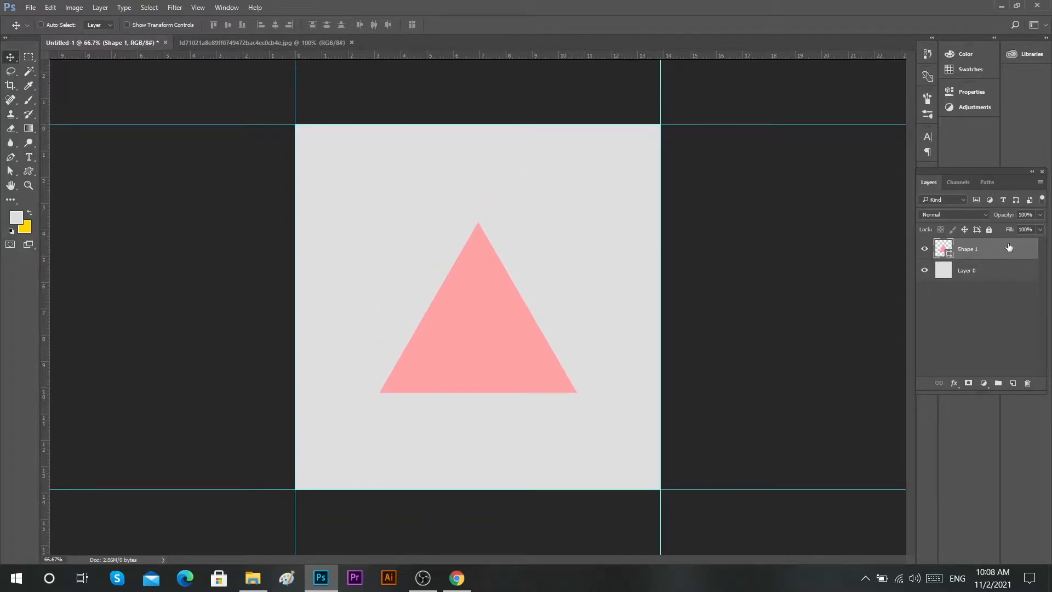
Duplicate the Shape 1 layer with the default name.
right_click(1009, 247)
left_click(871, 145)
left_click(619, 175)
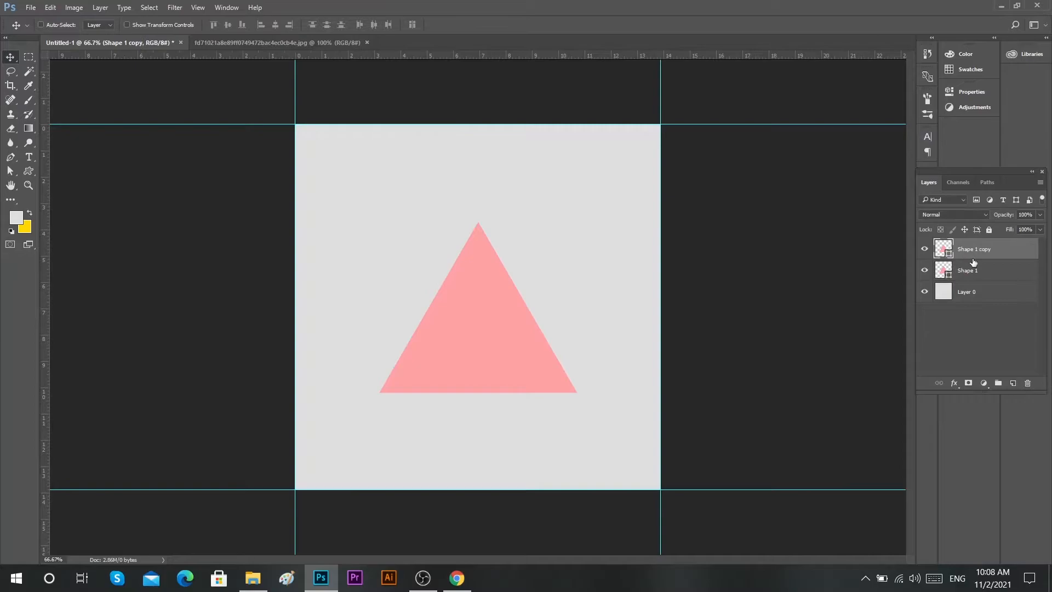
Scale the lower triangle, Shape 1, up proportionally from its centre to about 129%.
left_click(974, 268)
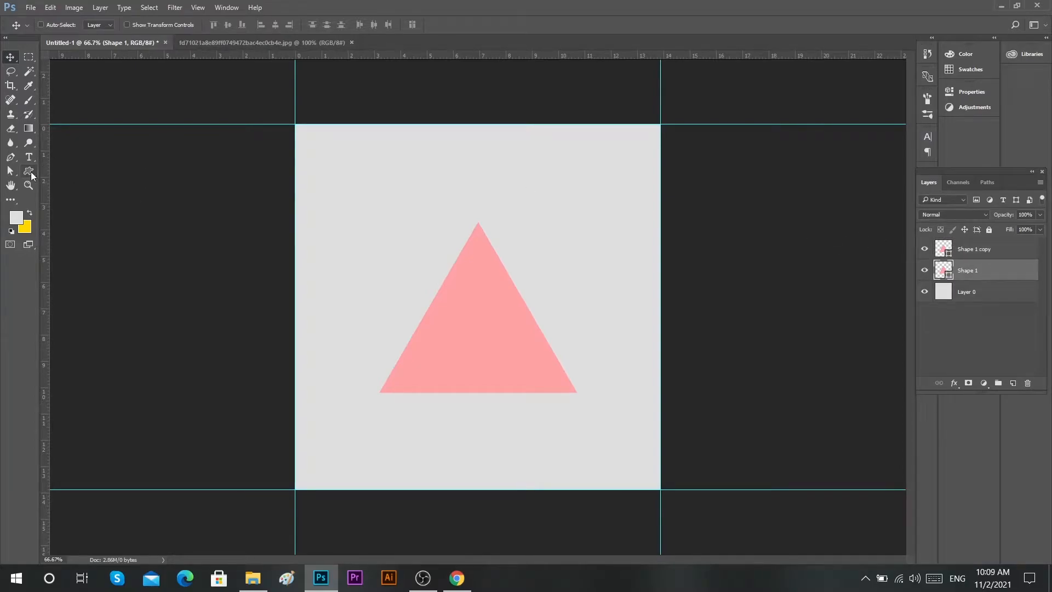
key("ctrl+t")
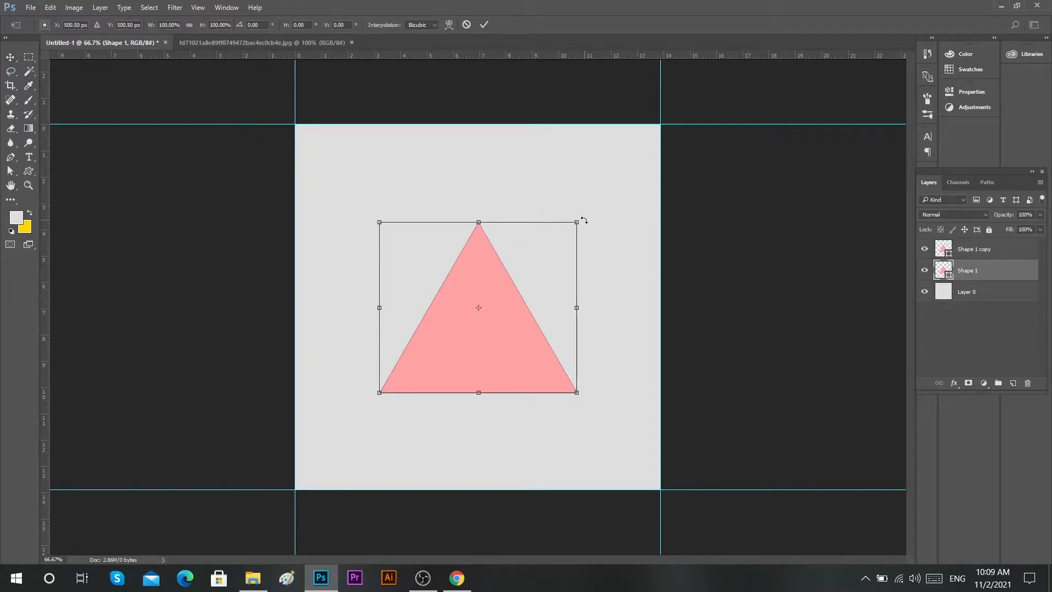
left_click_drag(577, 219, 608, 197)
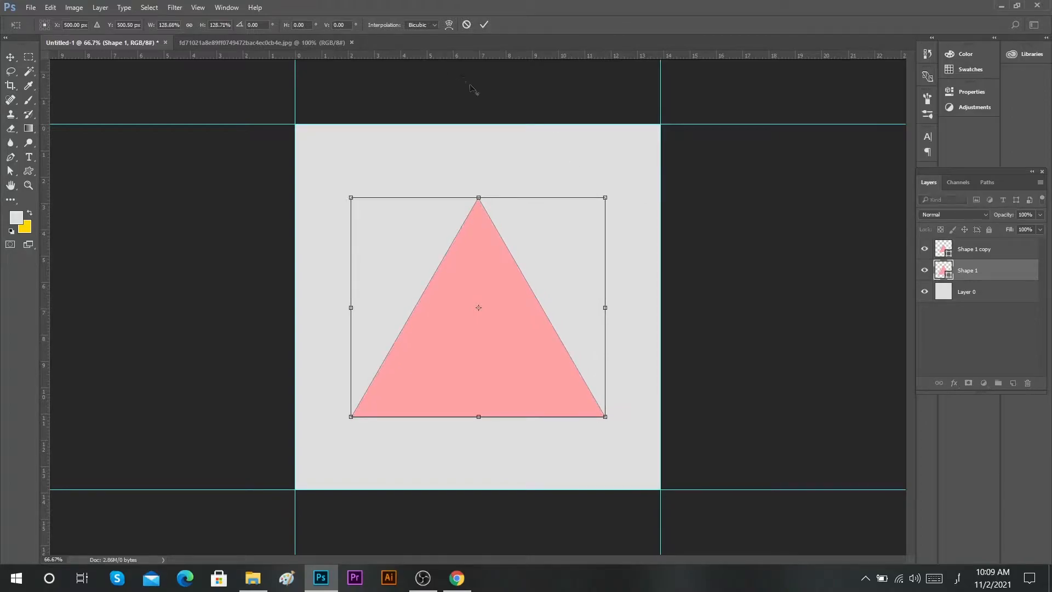
left_click(484, 24)
Fill the enlarged lower triangle with a darker, muted pink.
left_click(101, 24)
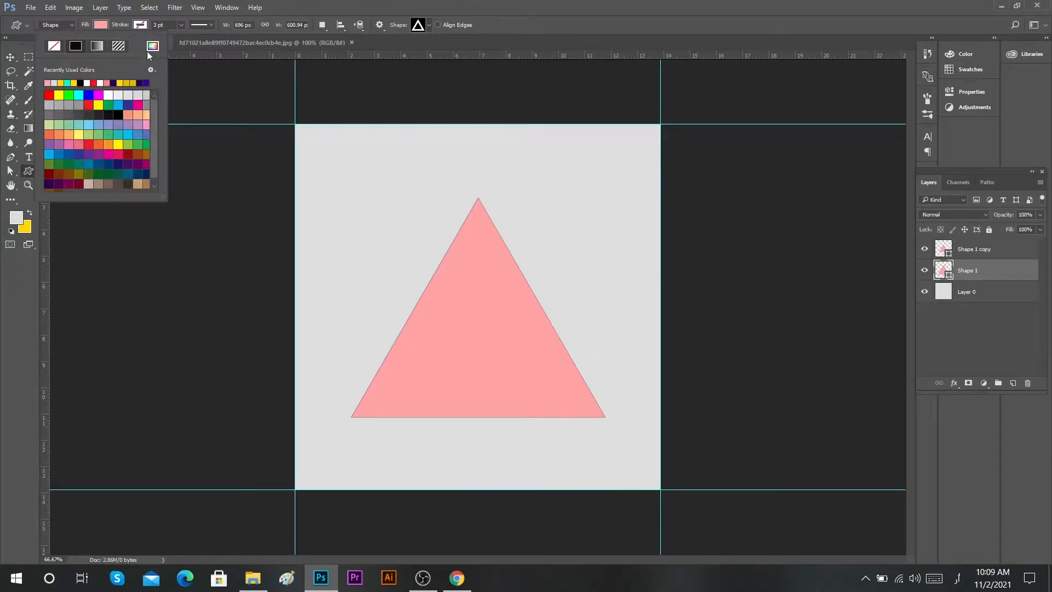
left_click(152, 45)
left_click(754, 169)
left_click(951, 120)
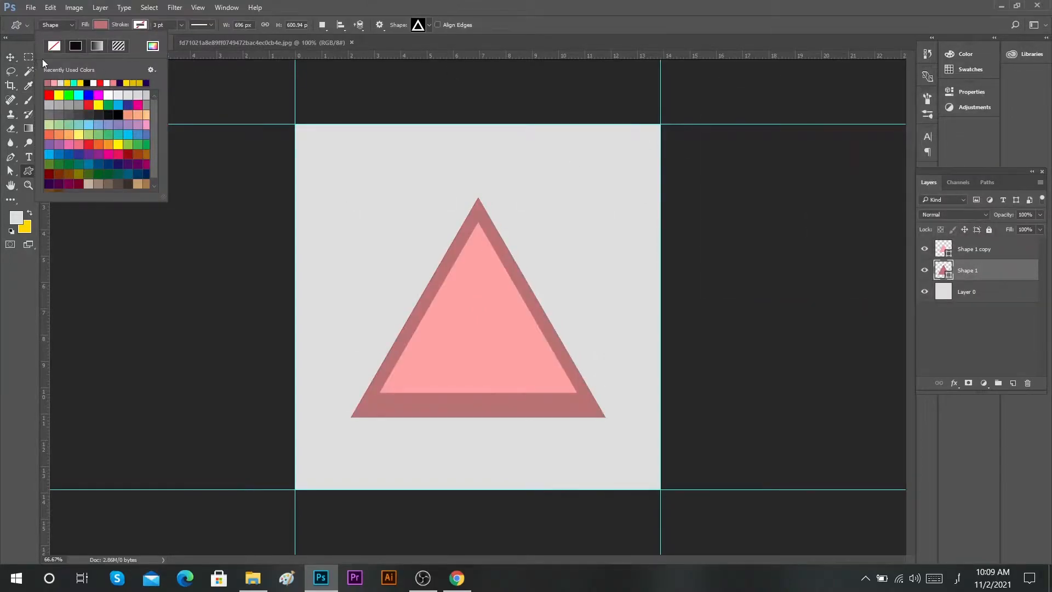
Align the enlarged triangle to the canvas centre in both directions and clear the selection.
key("v")
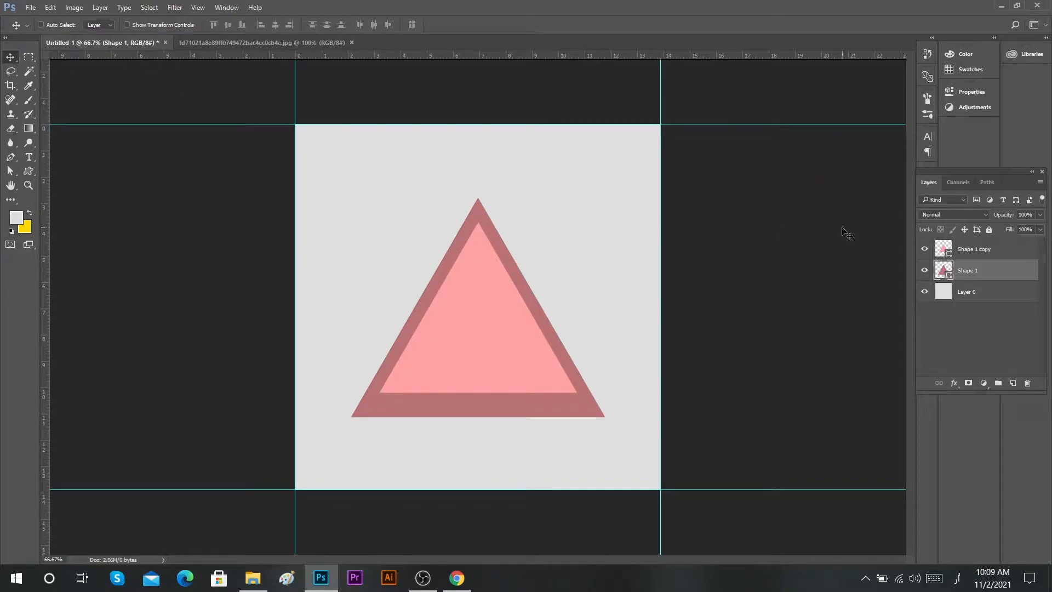
key("ctrl+a")
left_click(275, 25)
left_click(228, 24)
key("ctrl+d")
Add a white Stroke effect to Shape 1 and set its fill opacity to 0%.
double_click(994, 272)
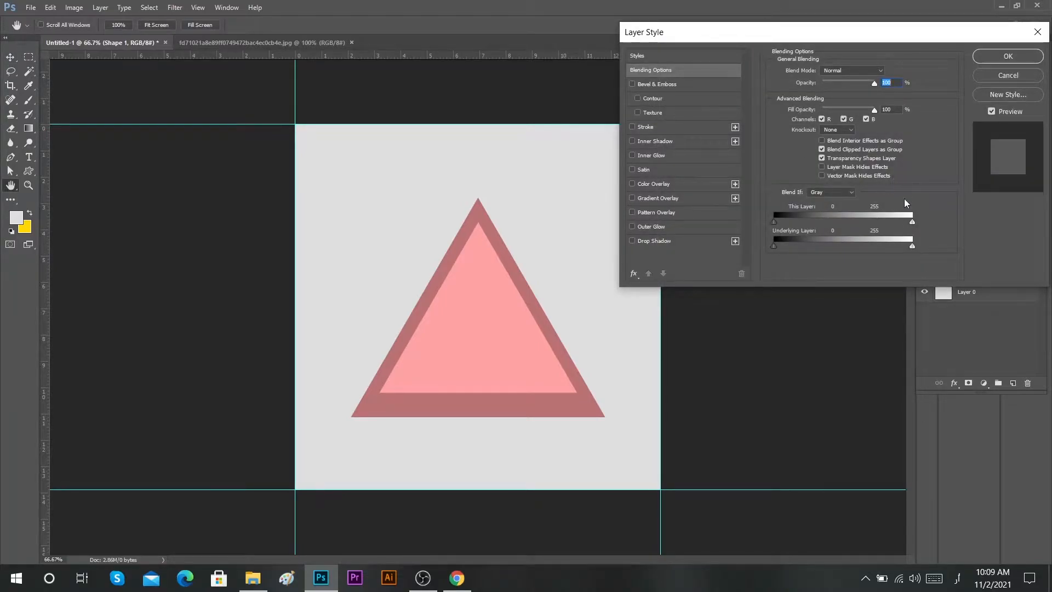
left_click(632, 127)
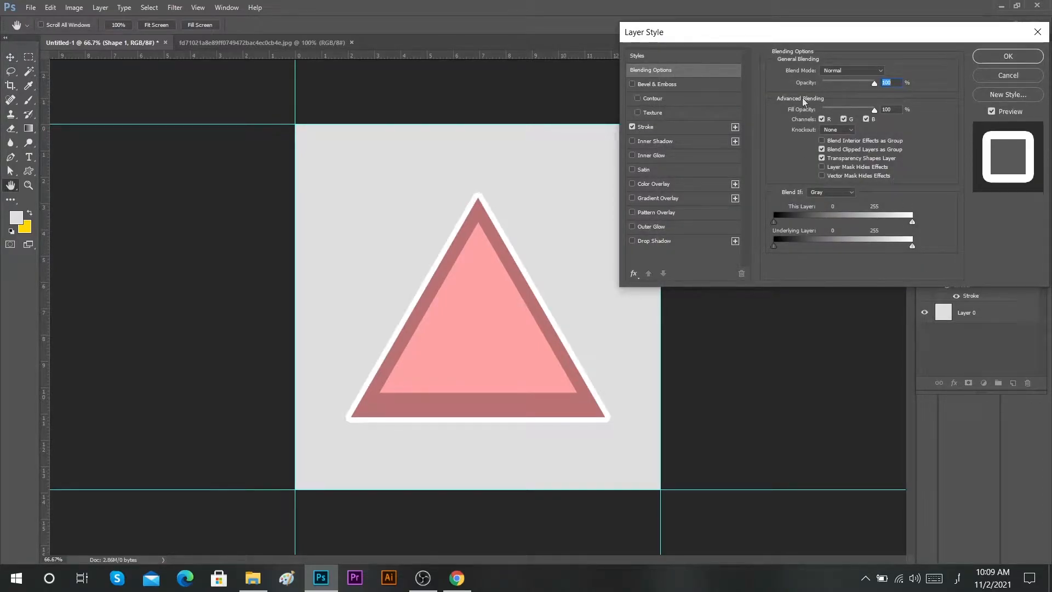
left_click_drag(847, 111, 805, 114)
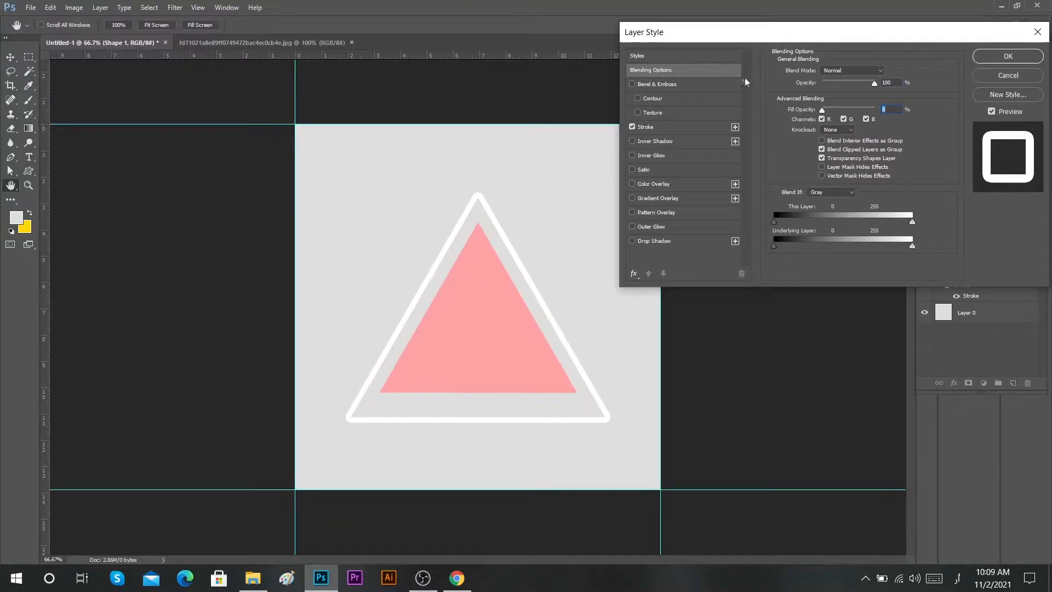
Position Shape 1's stroke Inside, adjust its size so a gap remains below the pink triangle, and apply the layer style.
left_click(663, 129)
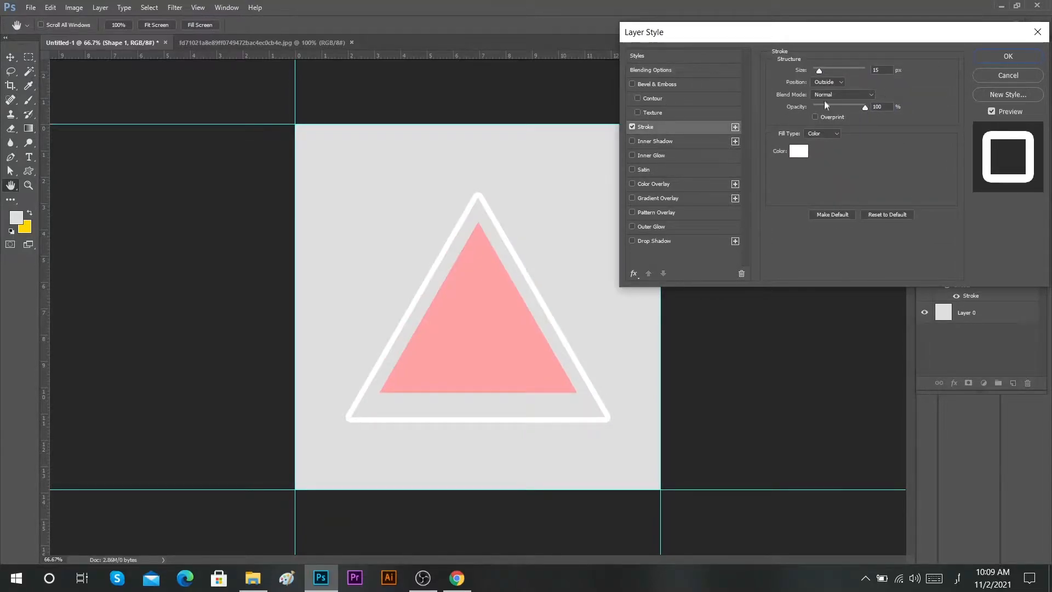
left_click(829, 82)
left_click(827, 91)
mouse_move(821, 70)
left_mouse_down()
mouse_move(842, 68)
mouse_move(827, 70)
left_mouse_up()
left_click(828, 82)
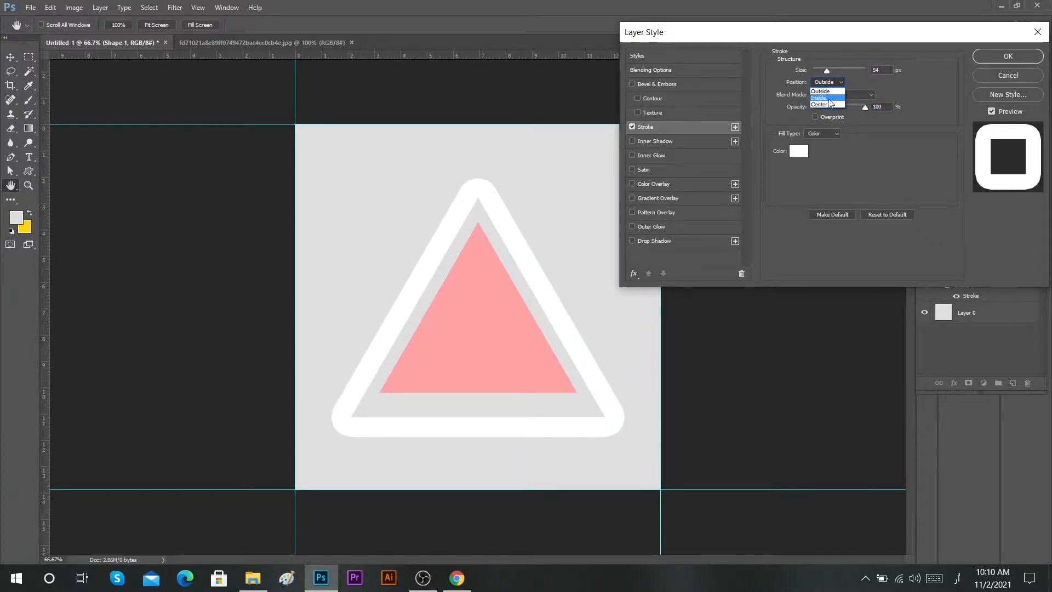
left_click(827, 98)
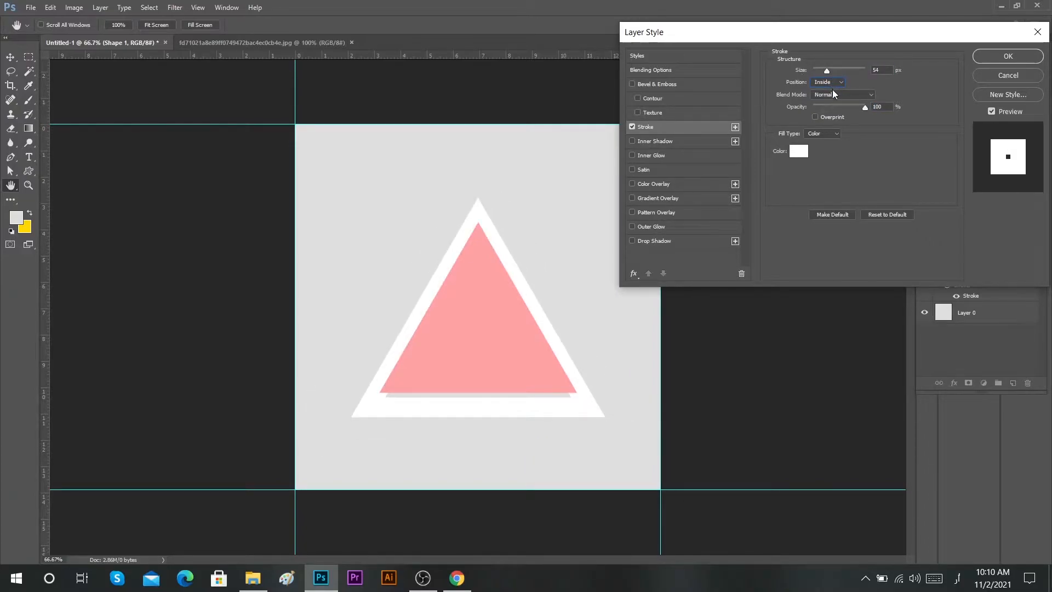
left_click_drag(830, 70, 823, 73)
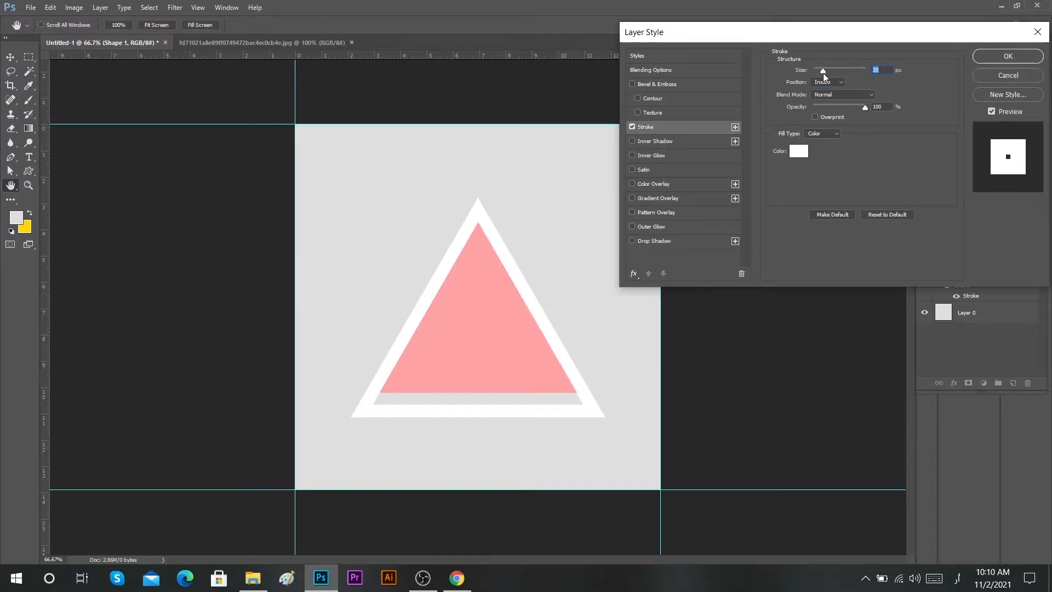
left_click(1008, 56)
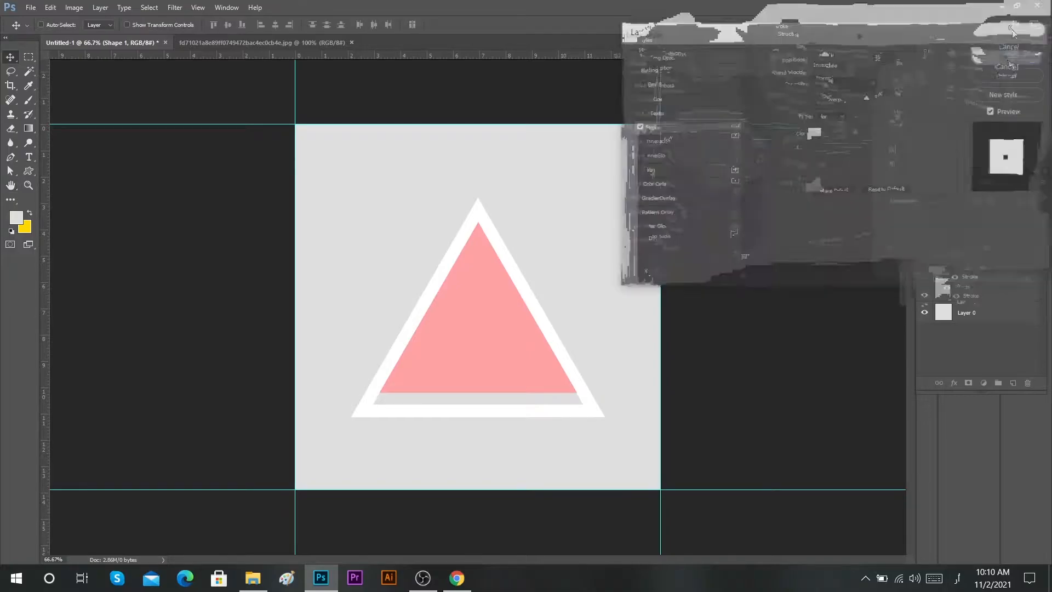
Turn on Auto-Select and move the pink triangle down slightly so it sits evenly inside the white outline.
left_click(995, 253, "shift")
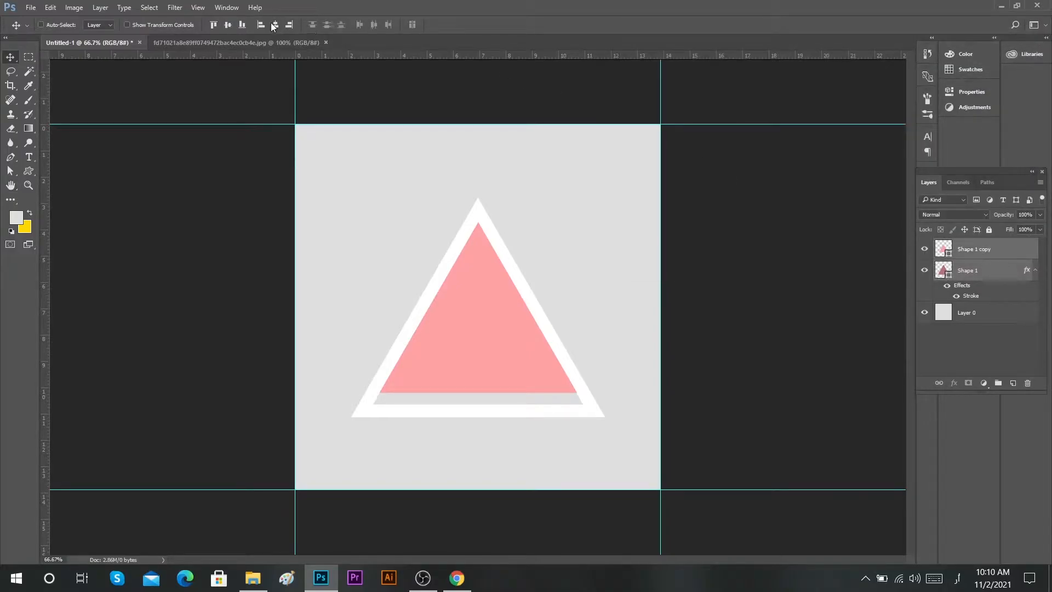
left_click(40, 25)
left_click(1003, 268)
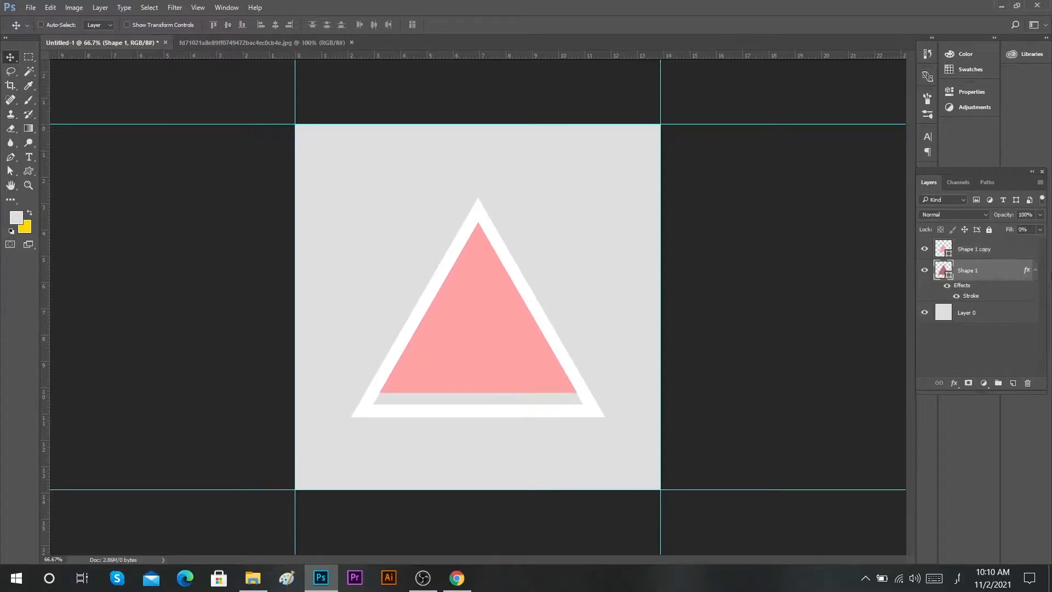
left_click(1035, 270)
left_click_drag(485, 276, 483, 285, "ctrl")
Rotate both triangles together by 60° so they point downward, and reposition them near the canvas centre.
key("ctrl+0")
key("ctrl+minus")
left_click(993, 279, "shift")
key("ctrl+t")
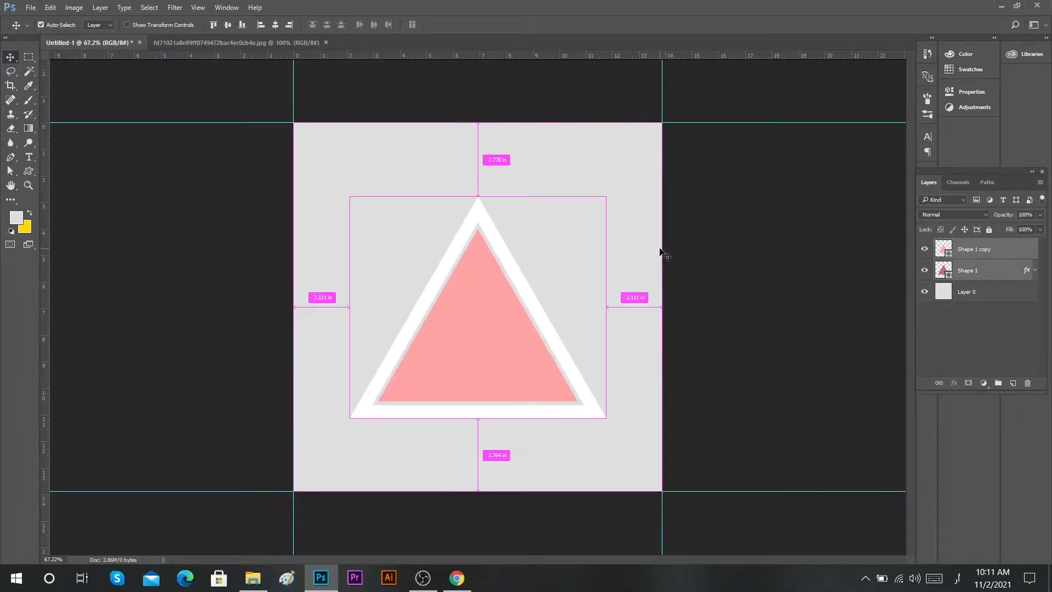
left_click_drag(646, 199, 666, 407)
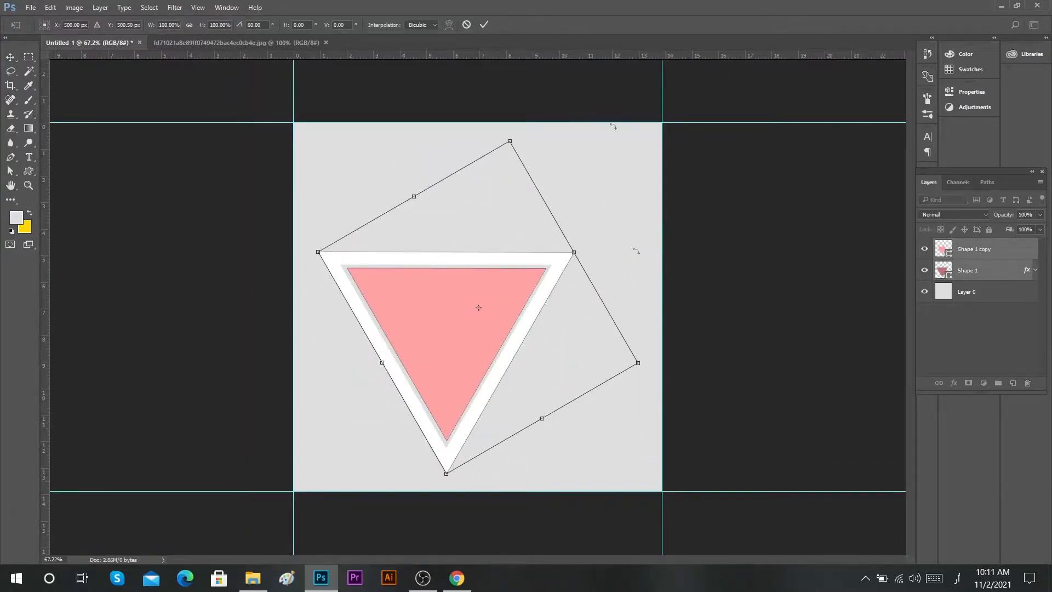
left_click(480, 28)
left_click_drag(506, 294, 529, 269)
Rotate the white outline triangle slightly counterclockwise and stack its layer above the pink triangle.
left_click(991, 255)
left_click(991, 270)
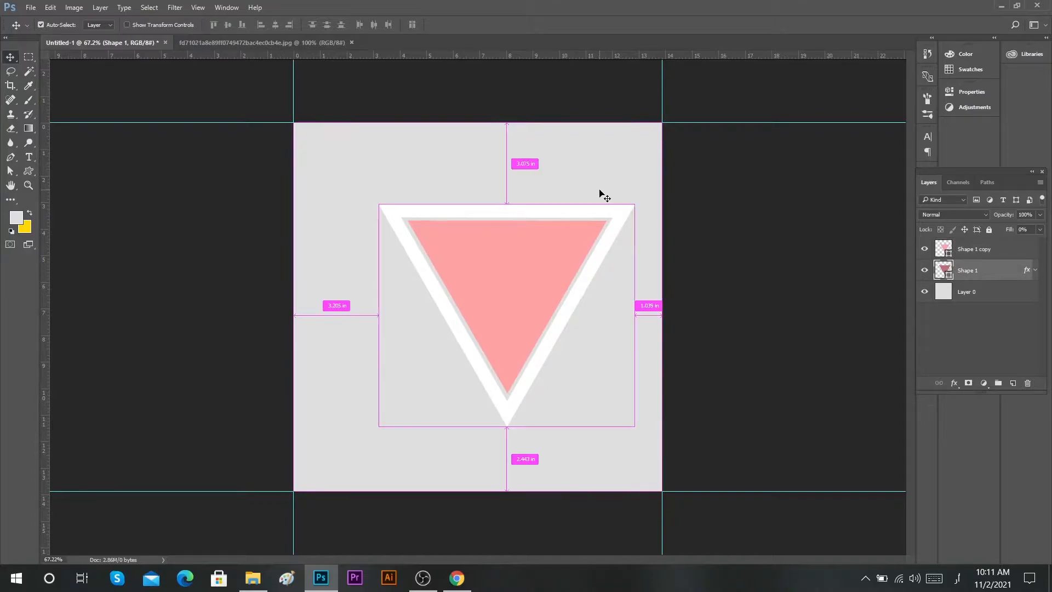
key("ctrl+t")
left_click_drag(643, 202, 622, 160)
left_click(484, 25)
left_click_drag(994, 253, 995, 275)
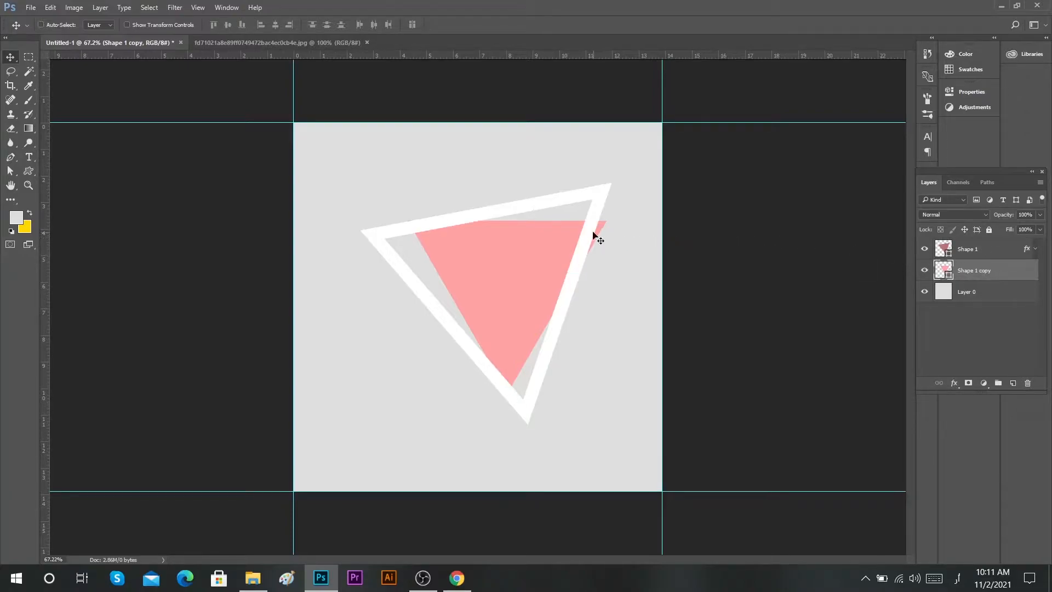
Rotate the white outline further counterclockwise and scale it down slightly so it crosses the pink triangle's edges.
left_click(582, 200, "ctrl")
key("ctrl+t")
left_click_drag(606, 178, 565, 173)
key("ctrl+z")
left_click_drag(601, 219, 615, 233)
left_click_drag(536, 246, 543, 247)
left_click(484, 24)
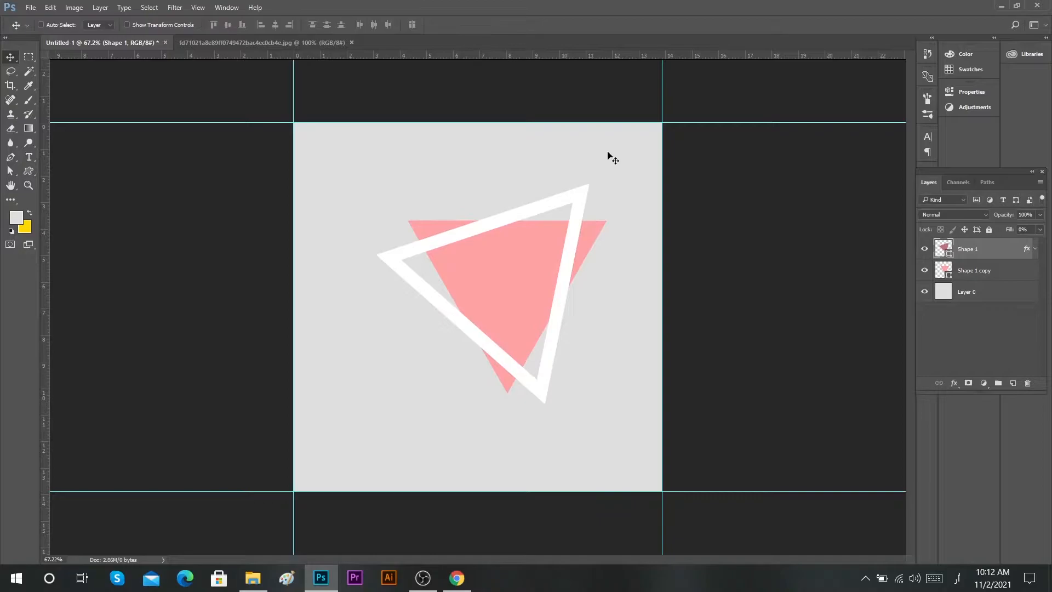
Using the pink triangle's outline as a selection, rasterize Shape 1 and erase the upper white bar where it overlaps the pink triangle.
mouse_move(996, 259)
left_mouse_down()
mouse_move(996, 281)
mouse_move(996, 243)
left_mouse_up()
left_click(944, 270, "ctrl")
key("e")
left_click(488, 232)
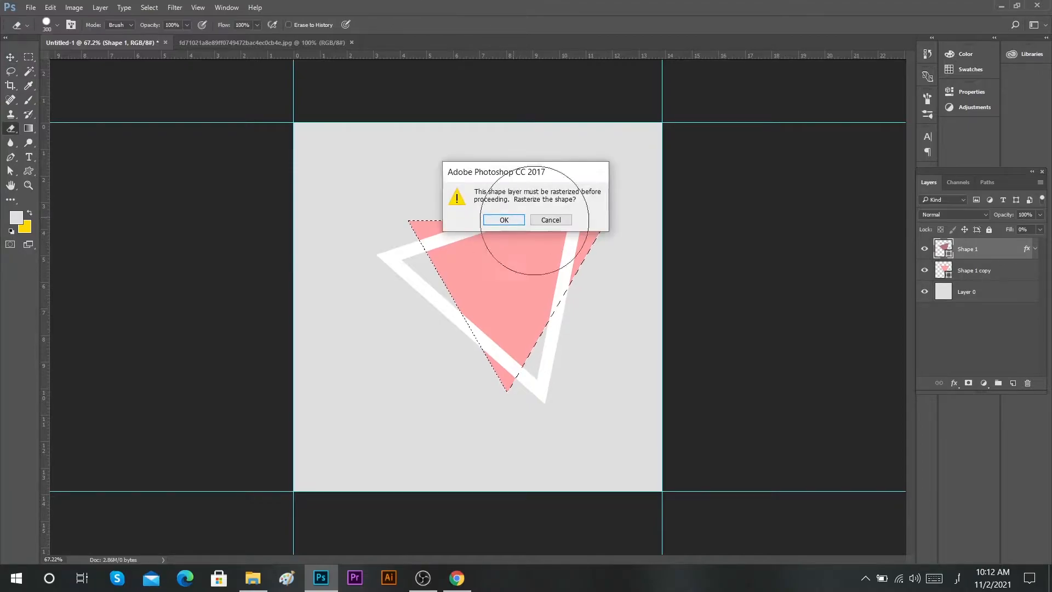
left_click(504, 219)
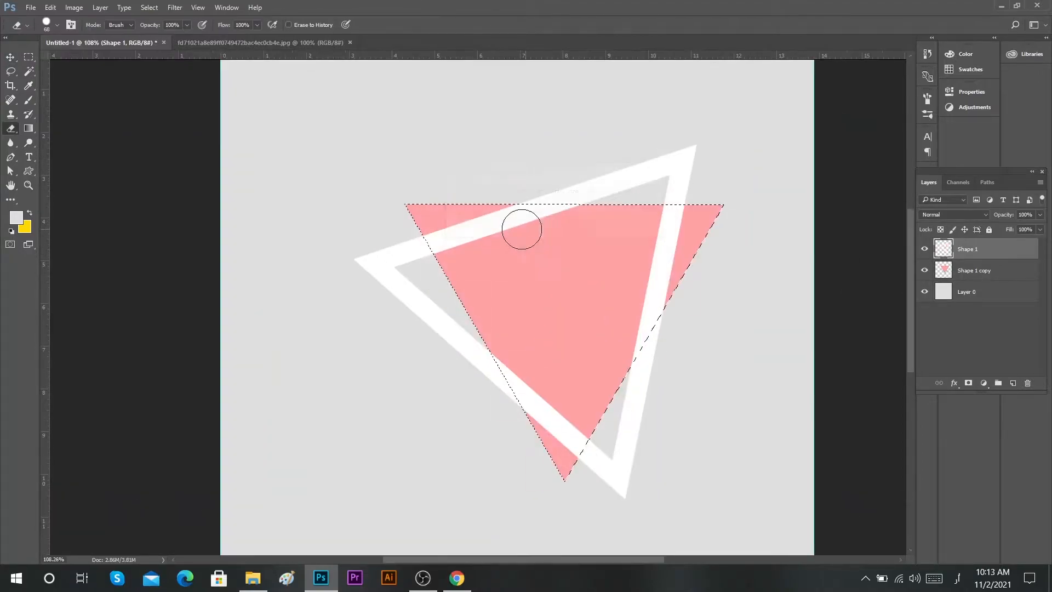
mouse_move(490, 230)
left_mouse_down()
mouse_move(439, 233)
mouse_move(455, 239)
mouse_move(535, 209)
mouse_move(576, 211)
left_mouse_up()
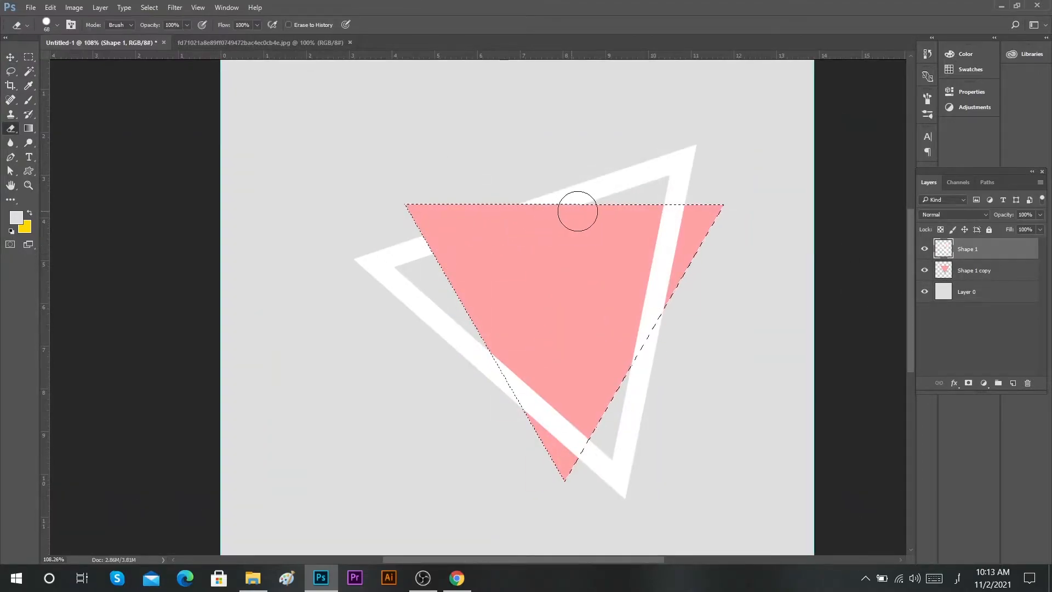
left_click(10, 57)
key("ctrl+d")
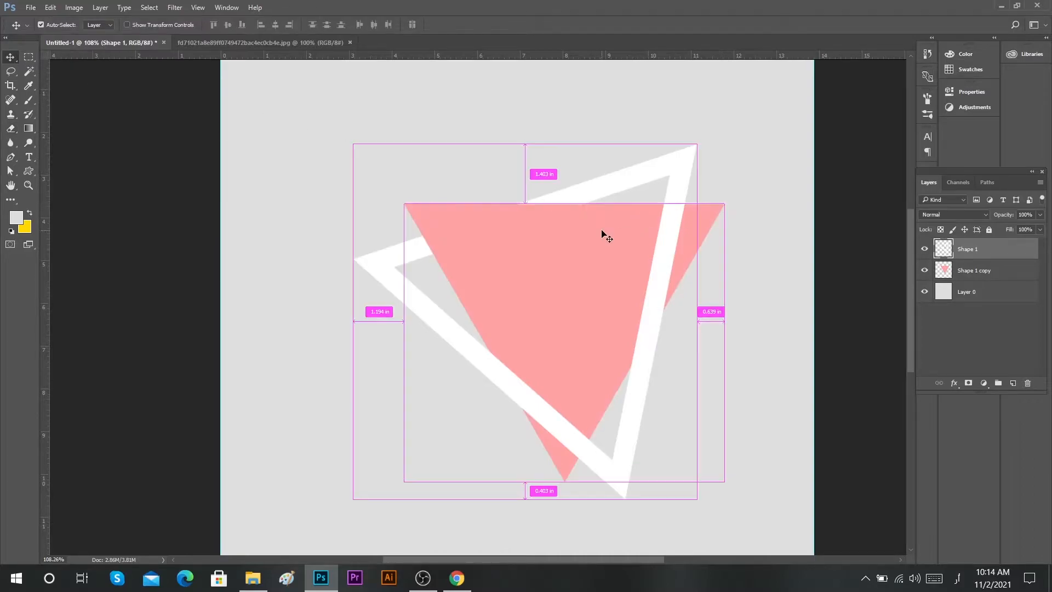
left_click(599, 234, "ctrl")
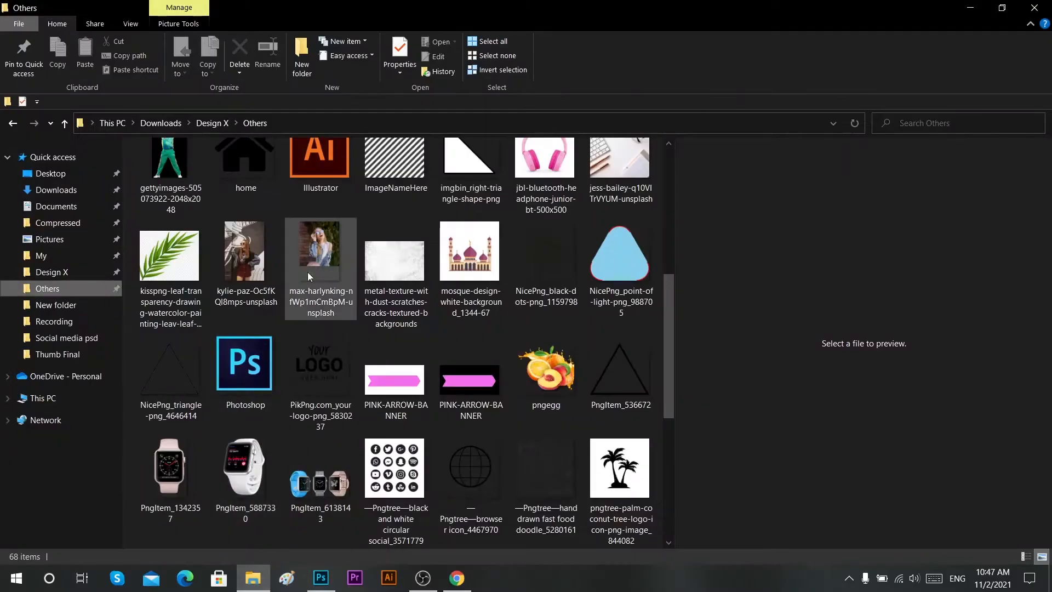
Place the portrait photo of the woman in sunglasses into the design and clip it to the pink triangle.
left_click_drag(310, 276, 480, 313)
left_click(374, 24)
left_click(992, 280, "alt")
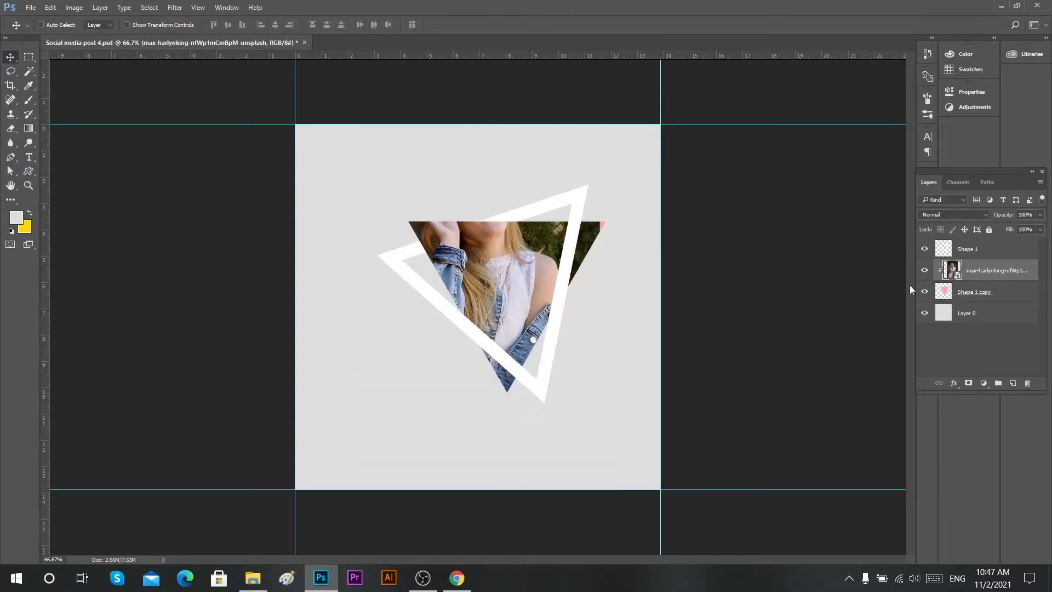
Scale the clipped photo down to about 15% and position it so the woman's face sits inside the triangle.
key("ctrl+t")
left_click_drag(542, 312, 571, 345)
left_click_drag(628, 163, 607, 201)
left_click_drag(580, 310, 580, 308)
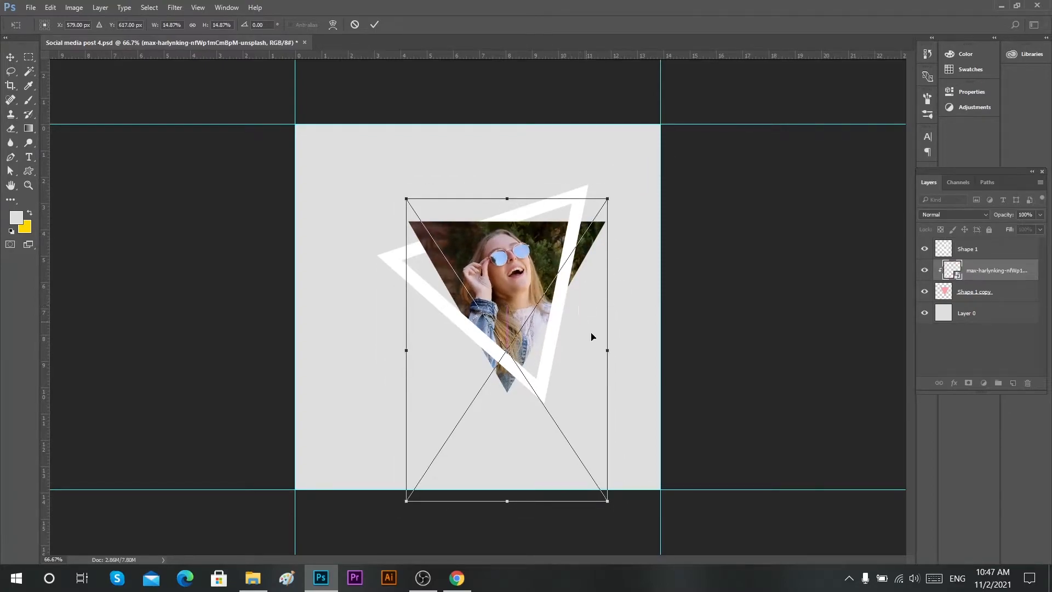
left_click_drag(605, 505, 611, 494)
key("Return")
Add a drop shadow to the white triangle outline with 25% opacity, 0 px distance, 0% spread and 15 px size.
left_click(570, 255)
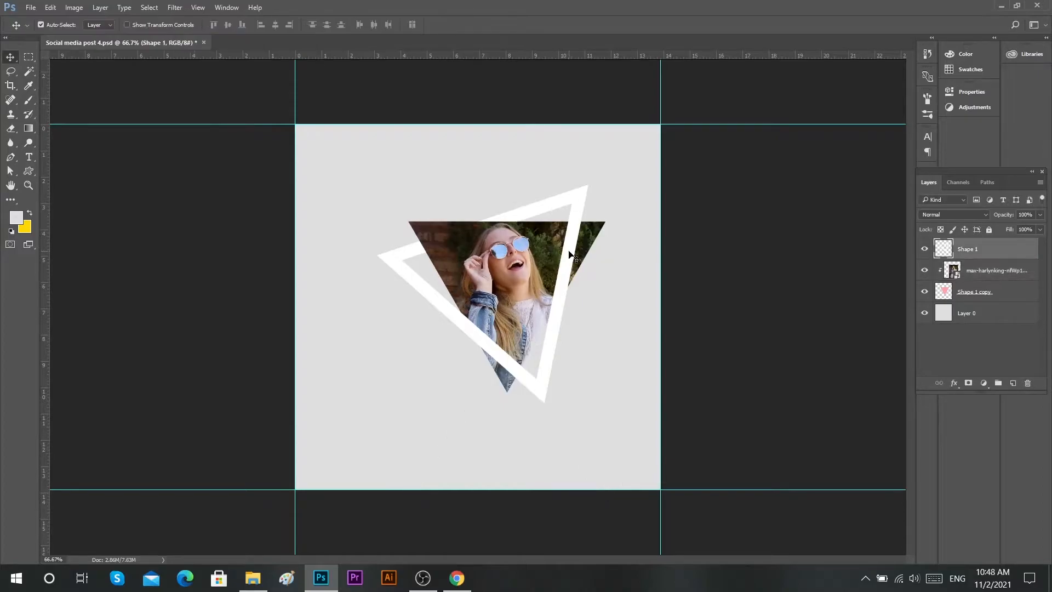
double_click(1011, 252)
left_click(658, 241)
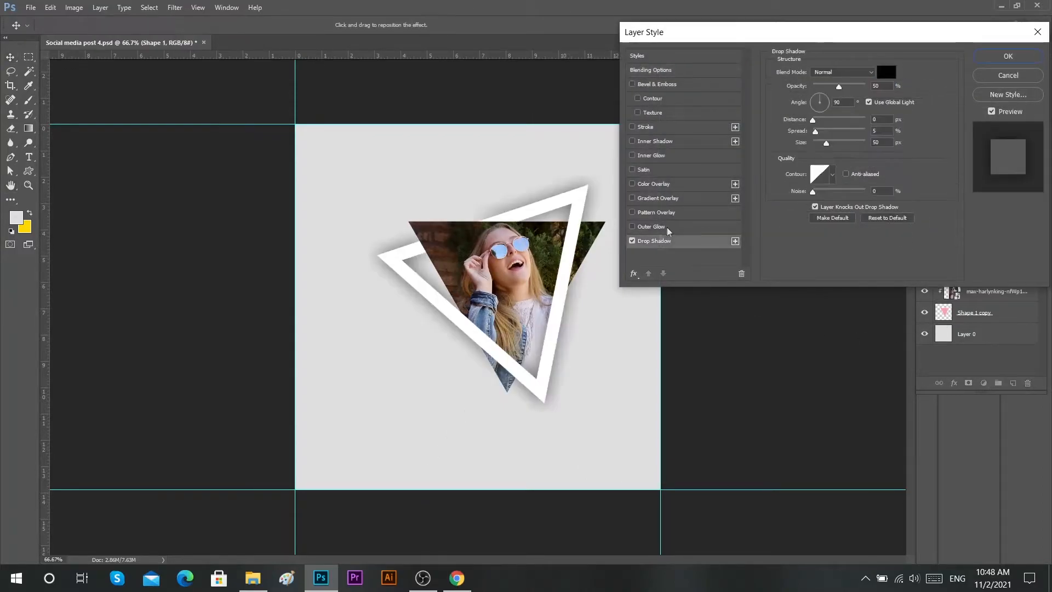
mouse_move(826, 143)
left_mouse_down()
mouse_move(806, 149)
mouse_move(820, 147)
mouse_move(806, 132)
mouse_move(820, 146)
left_mouse_up()
left_click_drag(840, 92, 829, 91)
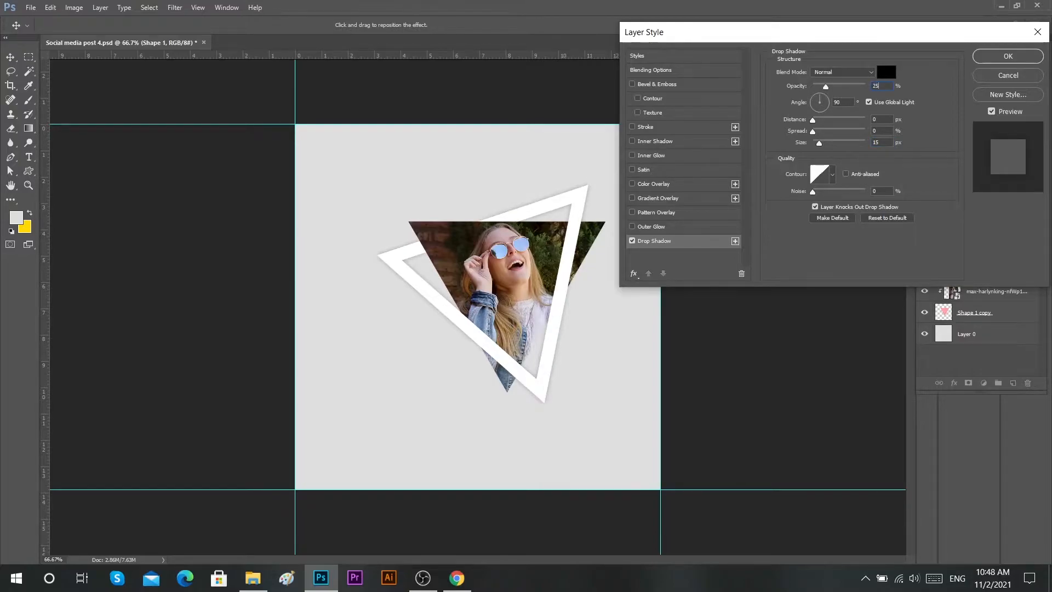
left_click(1016, 58)
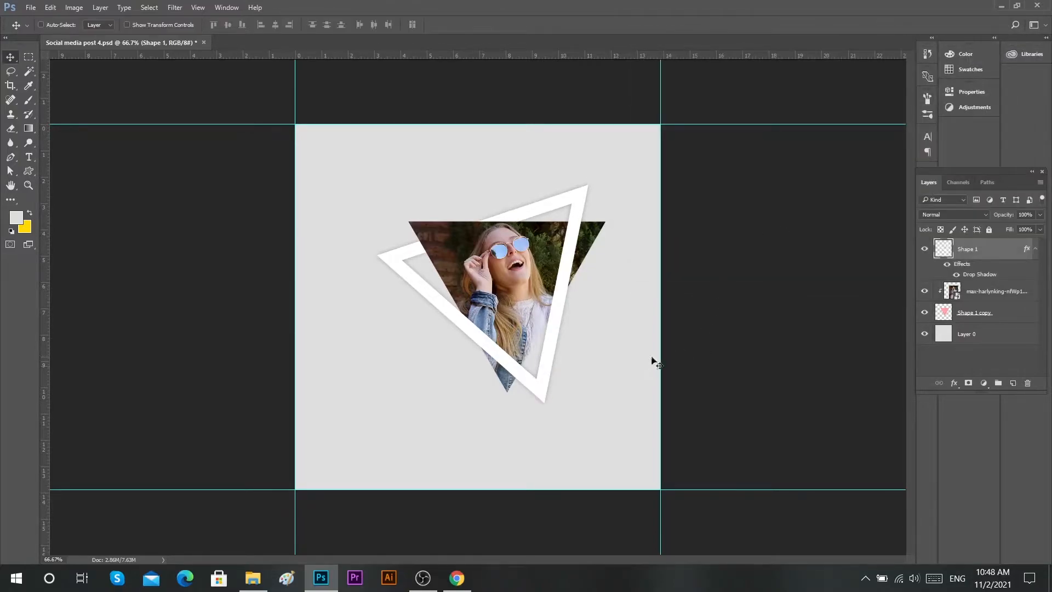
right_click(1019, 252)
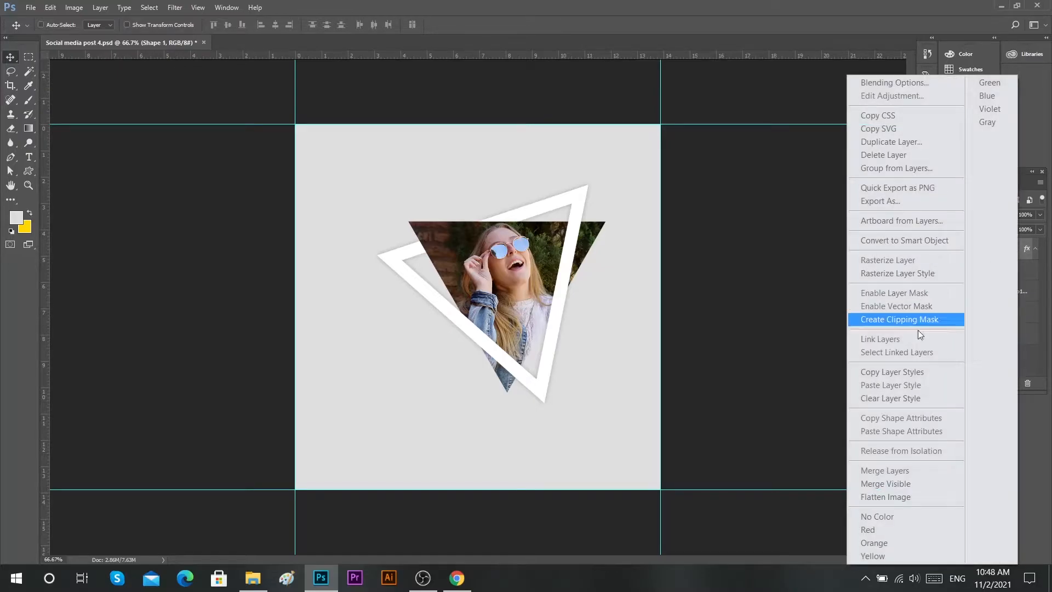
left_click(925, 139)
left_click(619, 178)
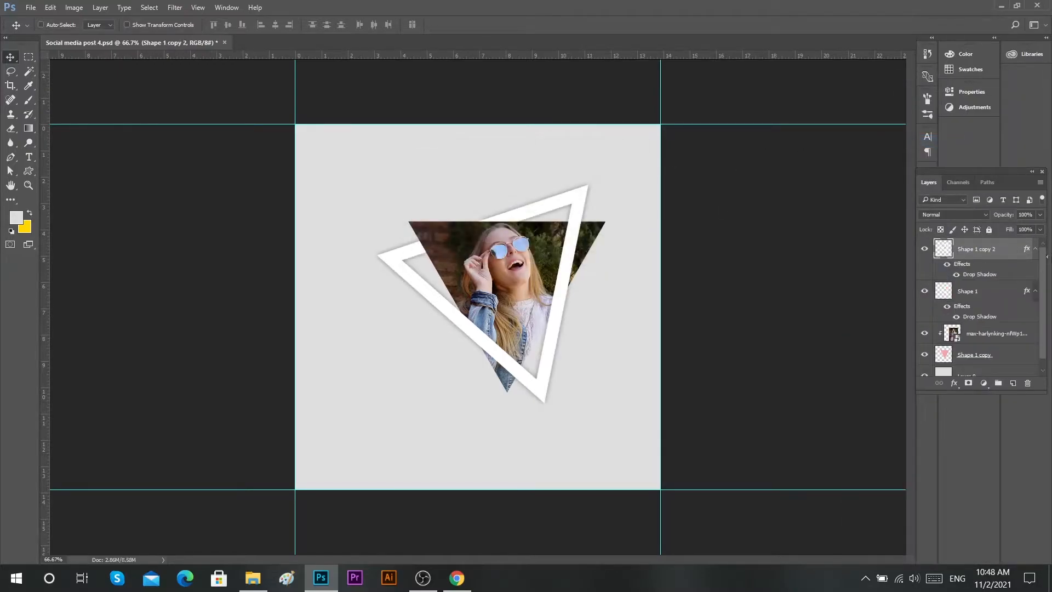
left_click(1036, 249)
left_click(1035, 270)
left_click(1036, 249)
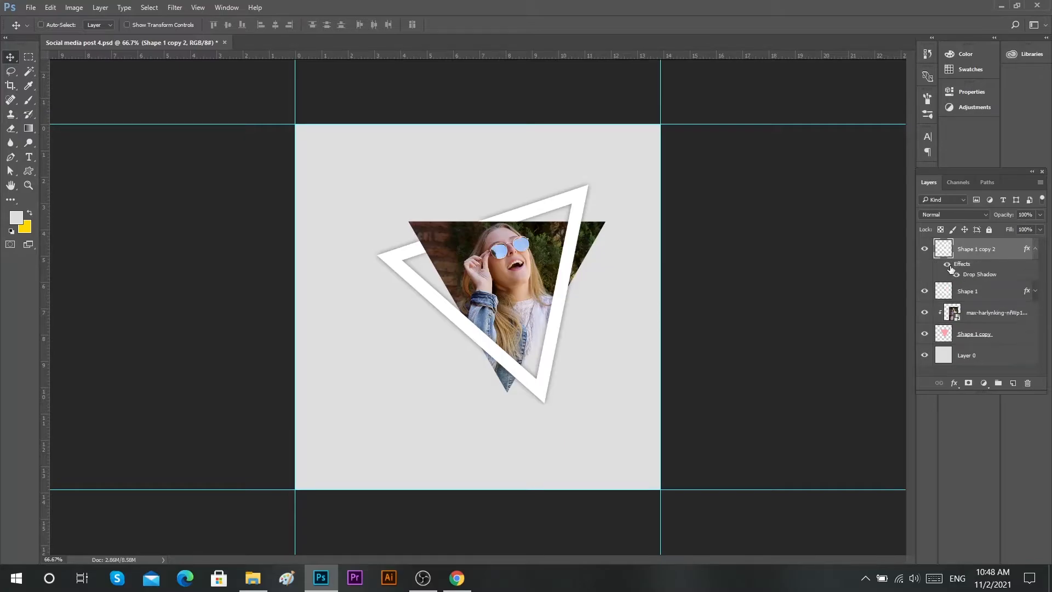
left_click(1035, 249)
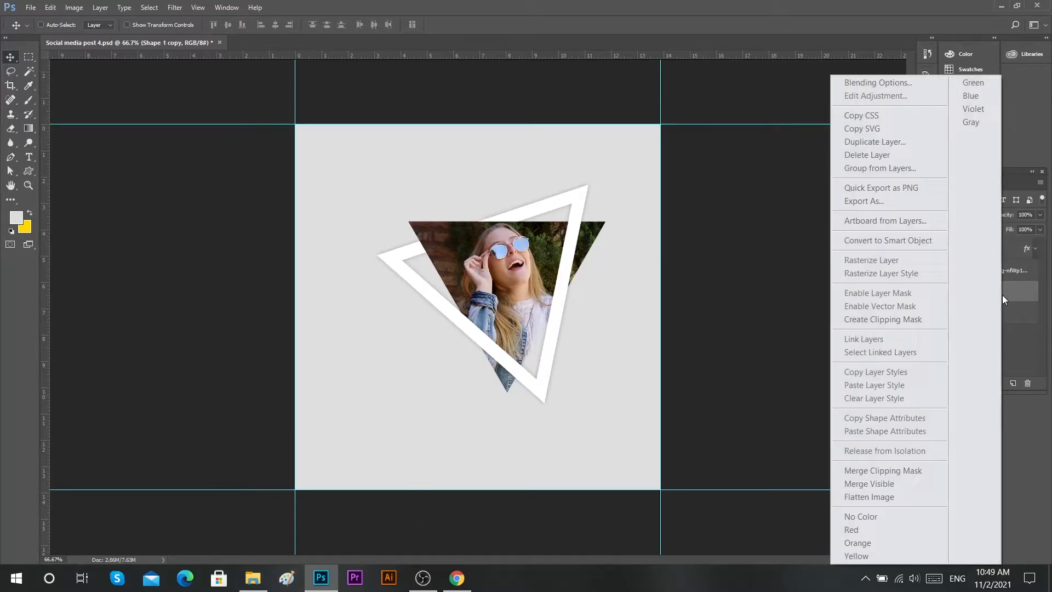
Duplicate the pink triangle layer as Shape 1 copy 2 and clip the portrait photo to the duplicate.
left_click(877, 142)
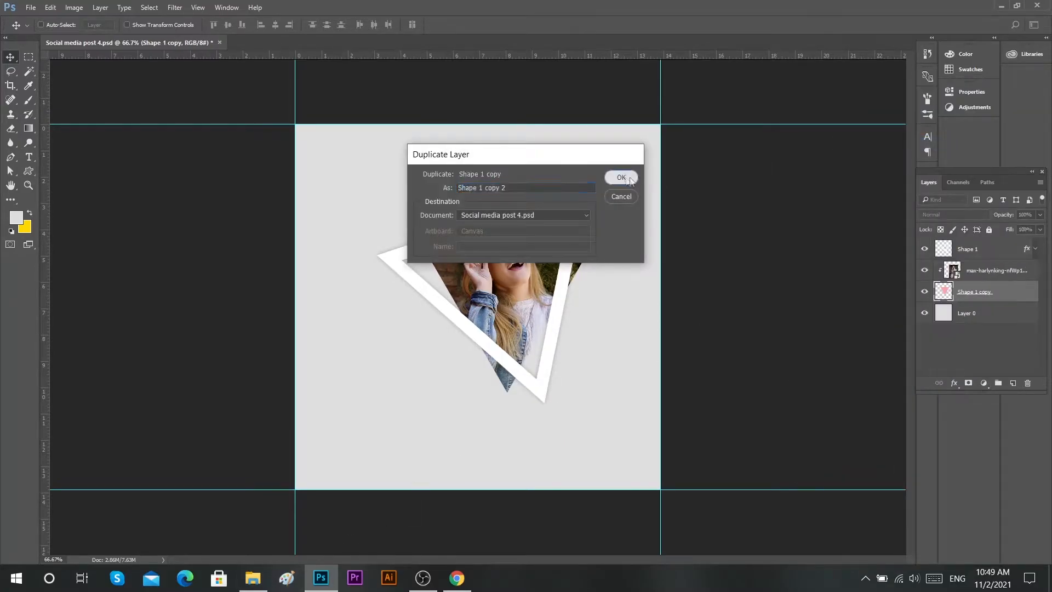
key("Return")
left_click(982, 280, "alt")
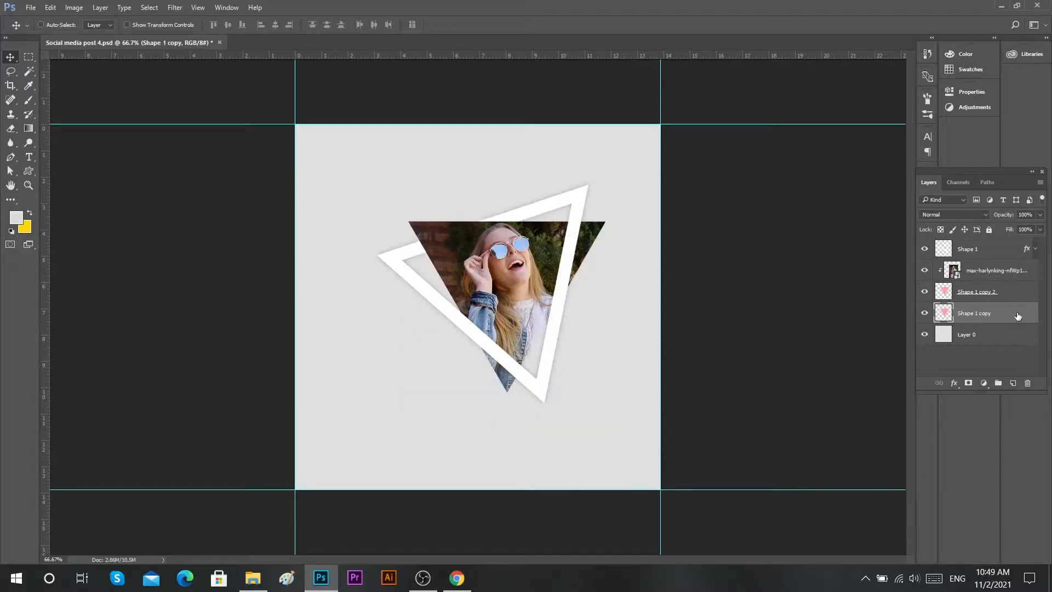
Enlarge the lower pink triangle, Shape 1 copy, to about 176% and rotate it by -45° behind the photo.
key("ctrl+t")
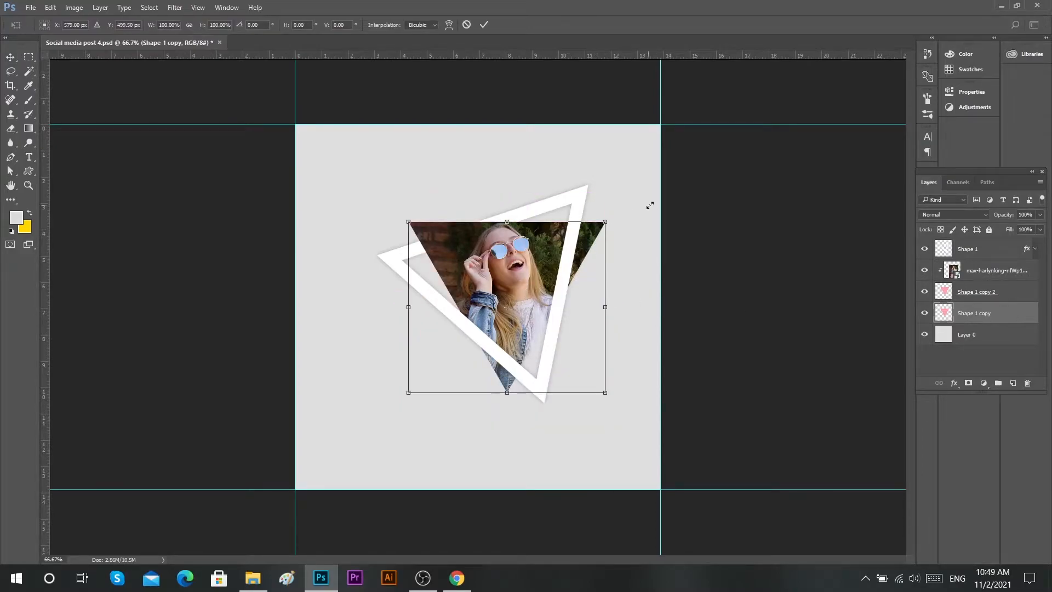
left_click_drag(592, 221, 657, 156)
left_click_drag(707, 188, 581, 87)
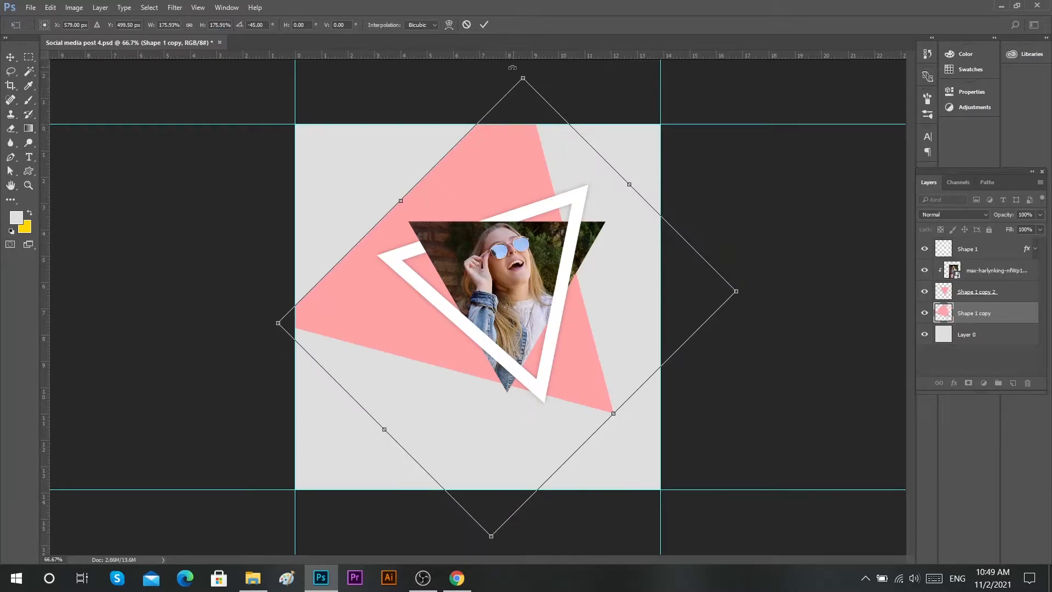
left_click(484, 25)
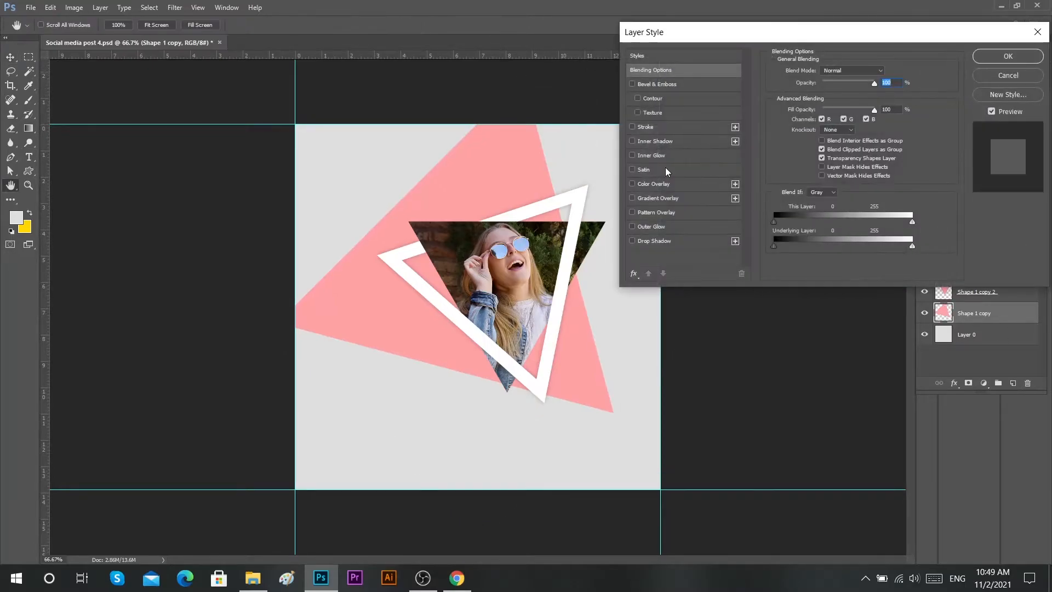
Give the enlarged triangle a thick white stroke and set its fill opacity to 0% so only the outline remains.
left_click(664, 127)
left_click(662, 70)
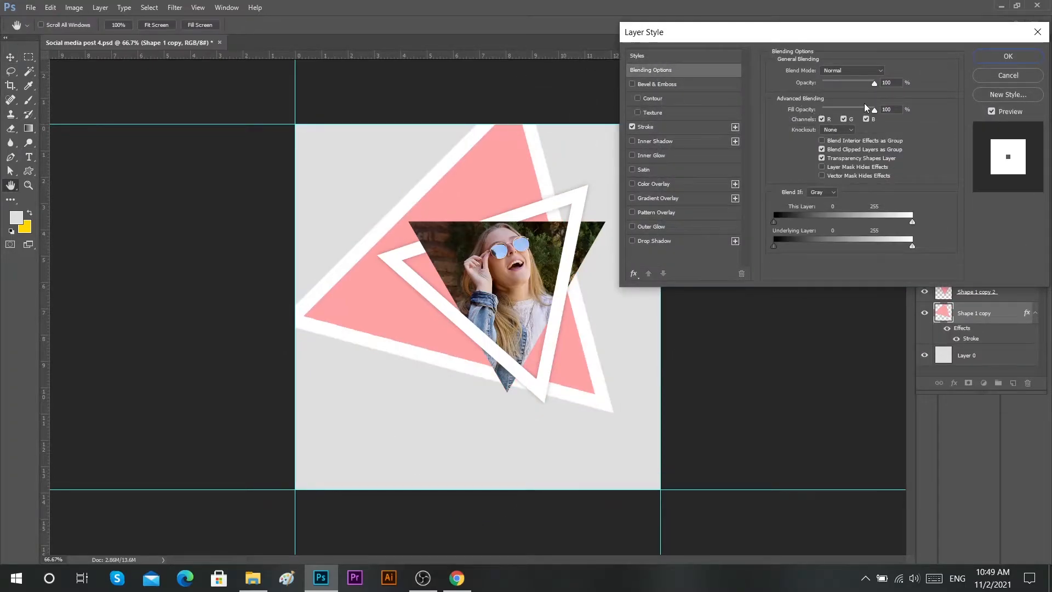
left_click_drag(866, 108, 745, 127)
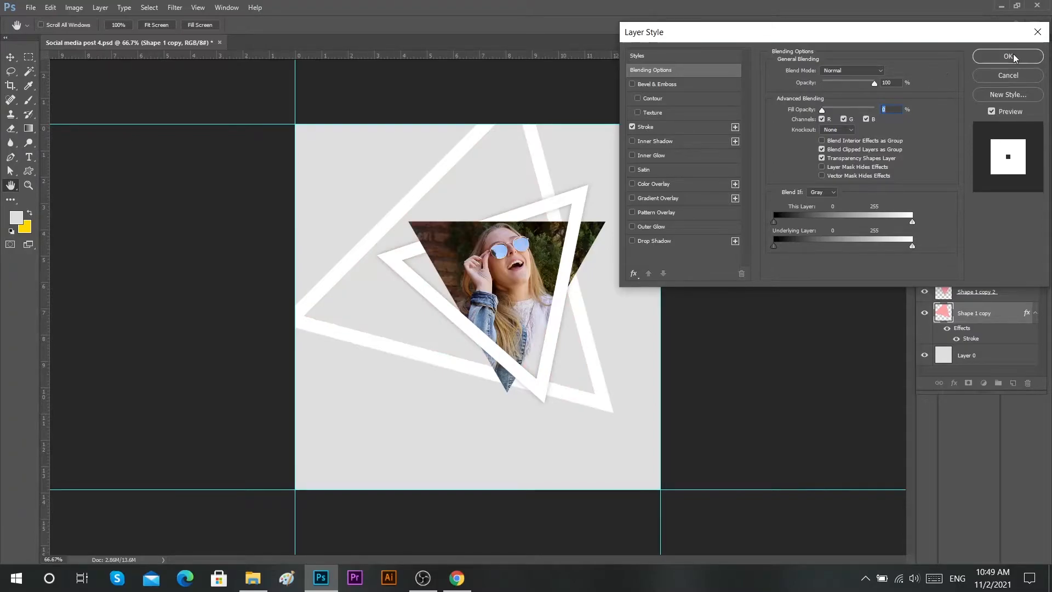
left_click(657, 129)
left_click(1008, 57)
Scale the large outline triangle to about 110%, rotate it 2.72°, fit it to the canvas edges and lower its layer opacity to 40%.
key("ctrl+t")
left_click_drag(595, 192, 676, 116)
left_click_drag(614, 210, 634, 190)
left_click_drag(714, 186, 712, 151)
left_click_drag(640, 192, 640, 215)
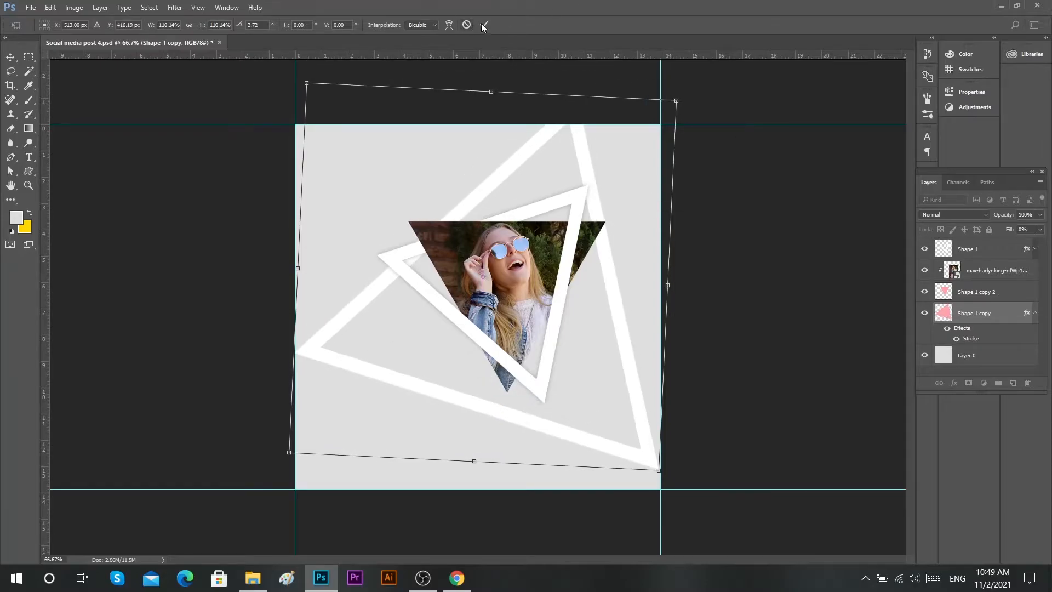
left_click(485, 25)
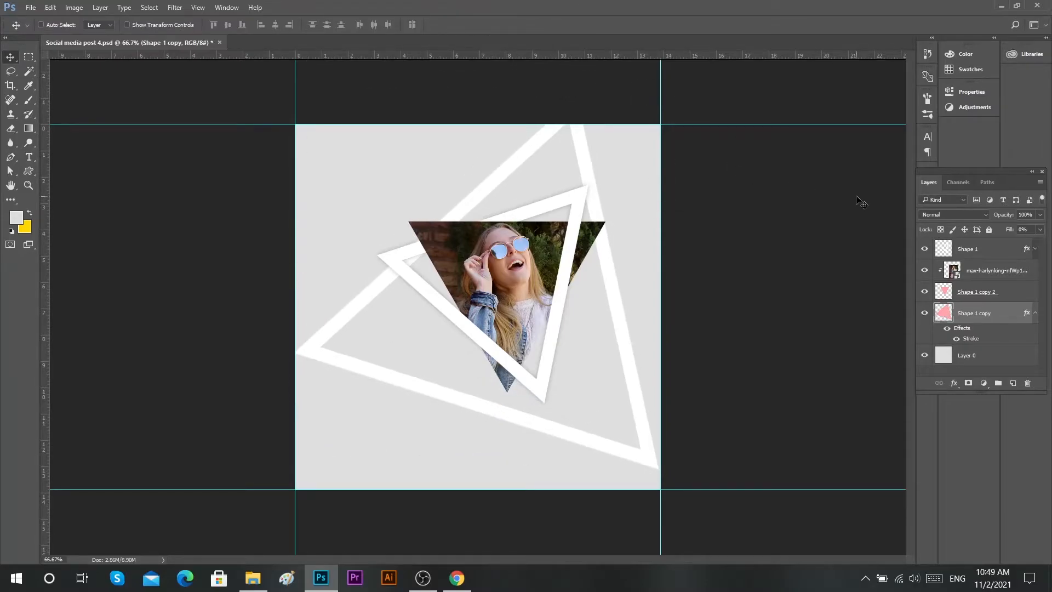
key("4")
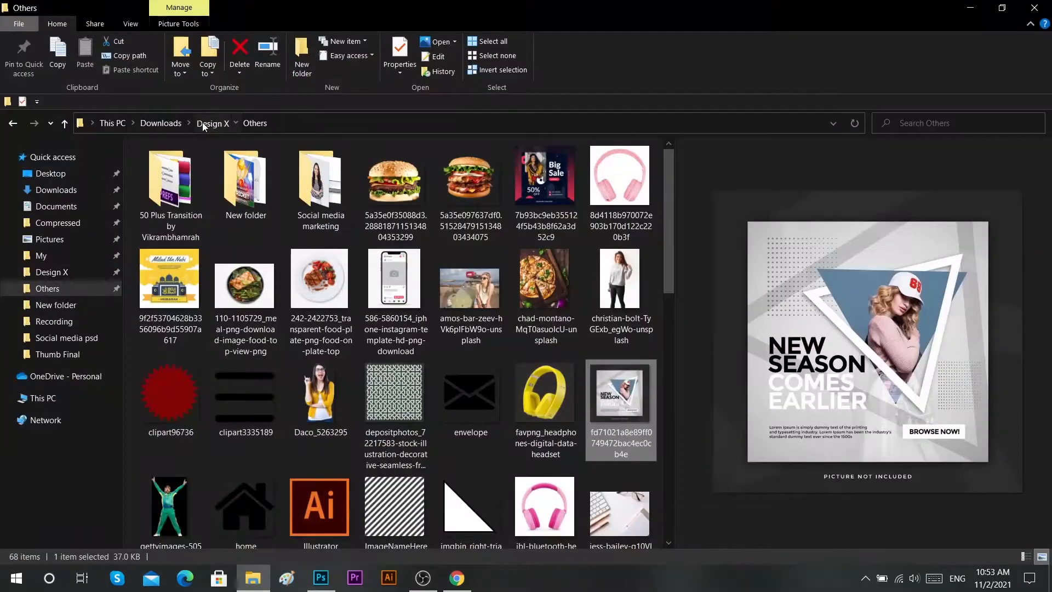
Open the Lovepik Memphis vector pattern geometric elements PNG from the Design X Elements folder as a separate Photoshop document.
left_click(202, 123)
double_click(396, 186)
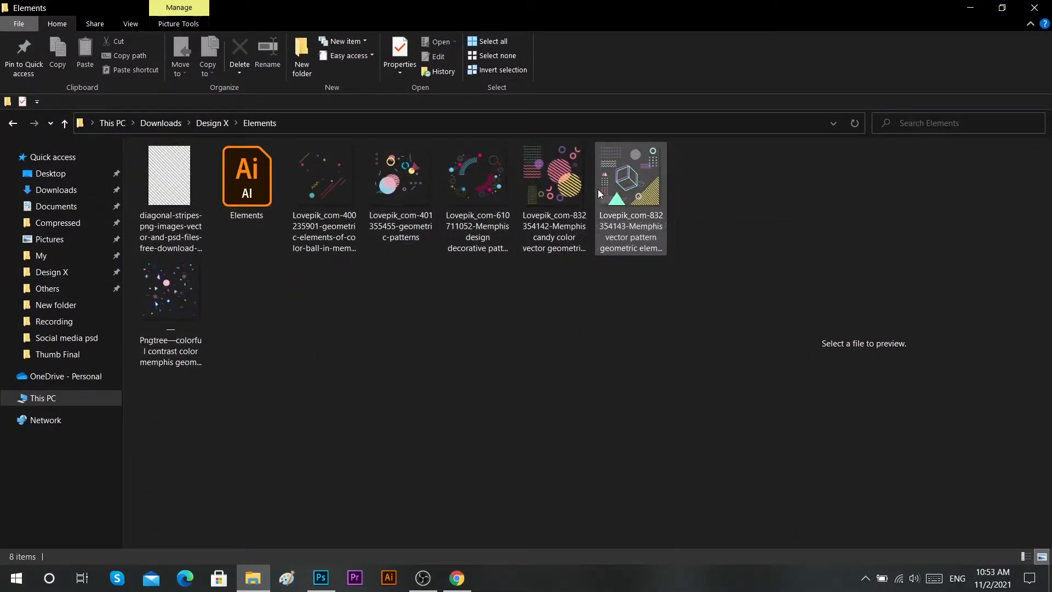
left_click(616, 186)
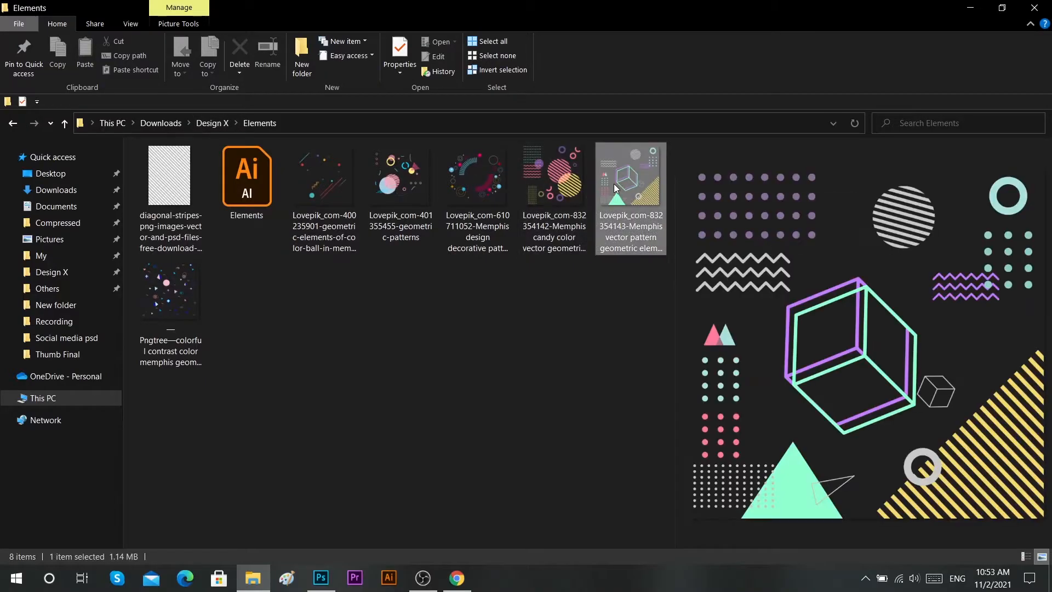
left_click_drag(616, 186, 678, 4)
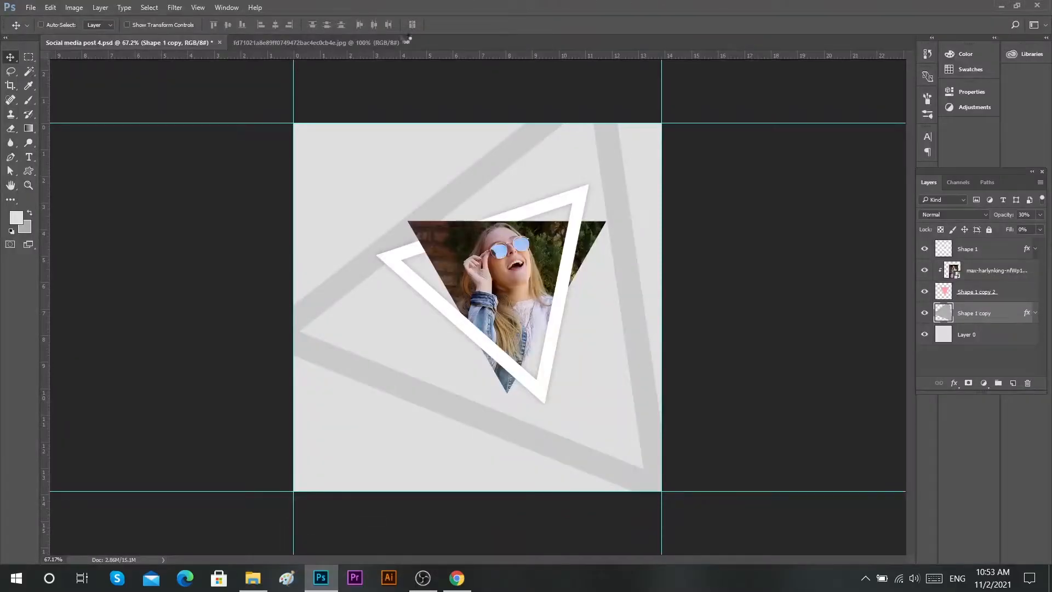
left_click_drag(408, 44, 409, 44)
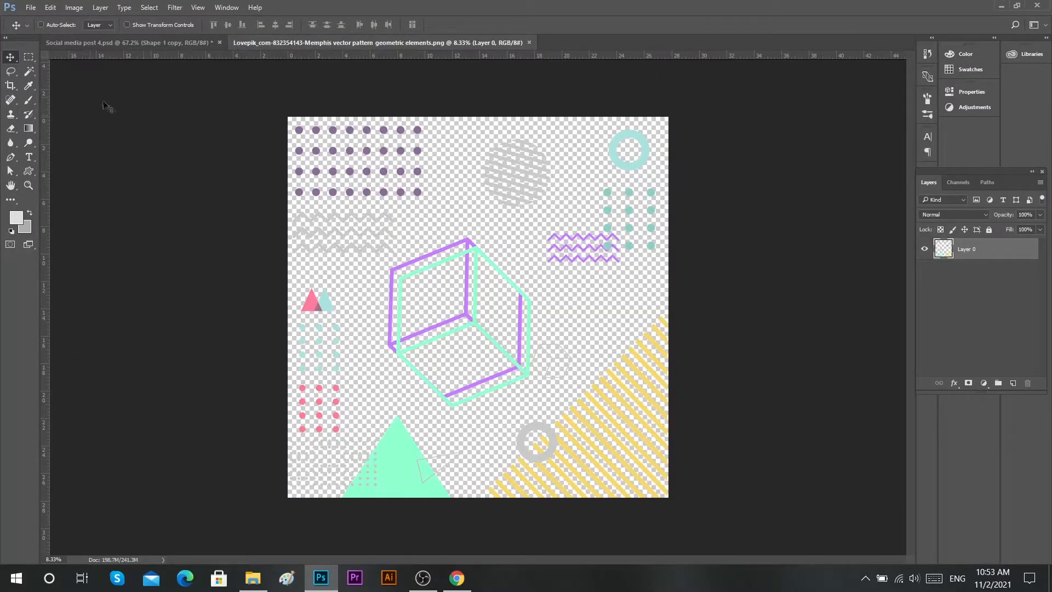
Lasso the purple dot grid in the pattern file and move it into the Social media post 4 document.
left_click(11, 71)
mouse_move(457, 116)
left_mouse_down()
mouse_move(448, 206)
mouse_move(372, 207)
mouse_move(455, 117)
left_mouse_up()
key("v")
mouse_move(393, 140)
left_mouse_down()
mouse_move(230, 60)
mouse_move(429, 216)
mouse_move(460, 219)
left_mouse_up()
Scale the pasted dot grid down to about 6% and place it above and beside the photo triangle.
key("ctrl+t")
left_click_drag(659, 89, 506, 122)
left_click_drag(410, 187, 428, 183)
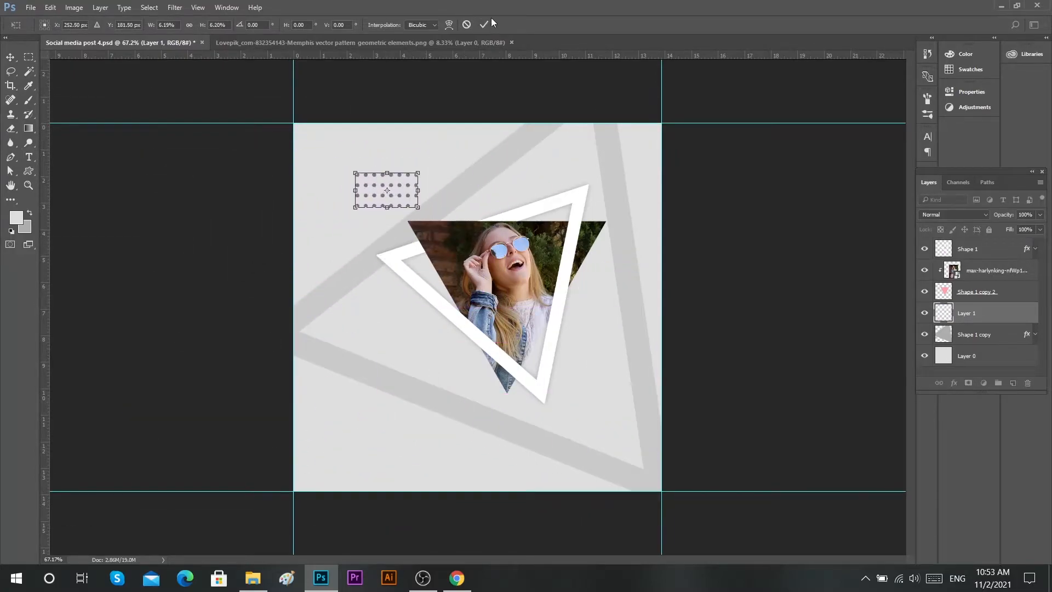
left_click(485, 25)
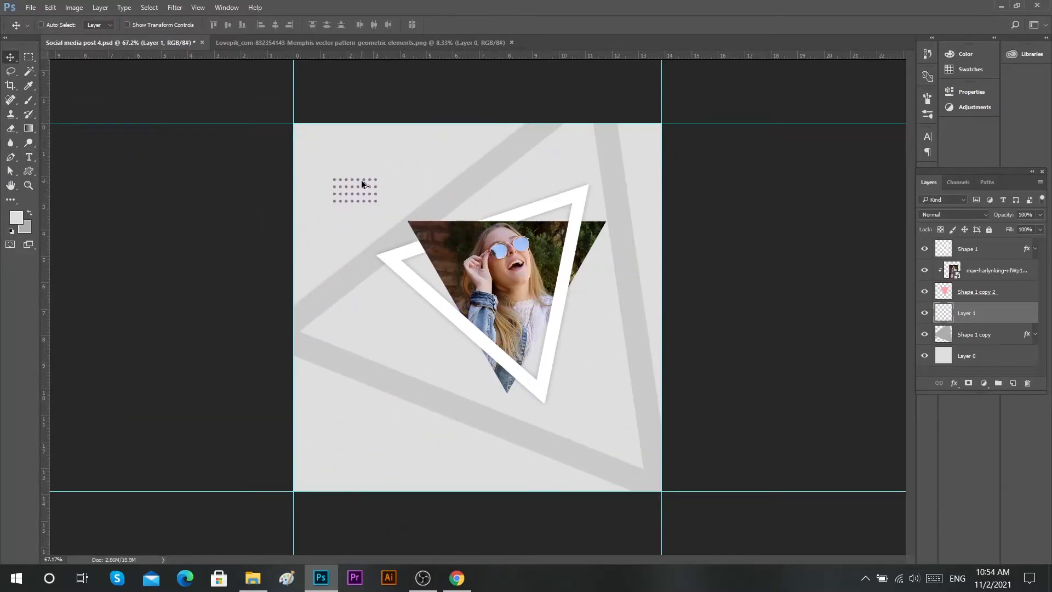
Duplicate the dot grid horizontally and align the copy so both form one wider, evenly spaced grid.
left_click_drag(361, 181, 412, 185)
scroll(412, 186, "up", 8)
left_click_drag(347, 141, 325, 138)
scroll(366, 206, "down", 6)
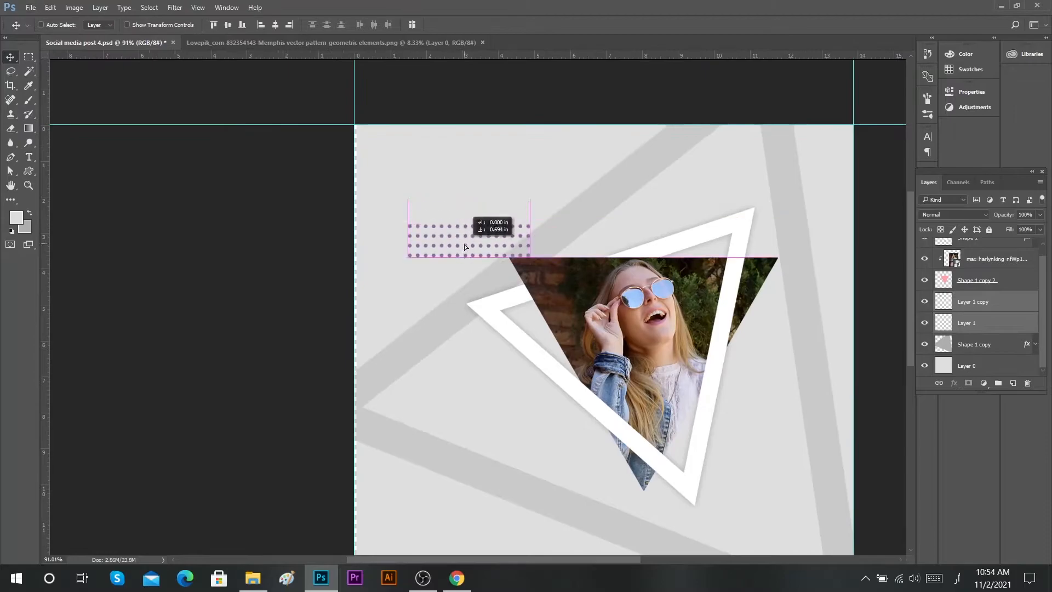
Duplicate the two dot-grid layers directly below the originals to double the number of rows.
left_click_drag(465, 247, 485, 240)
scroll(479, 244, "up", 5)
key("alt+shift")
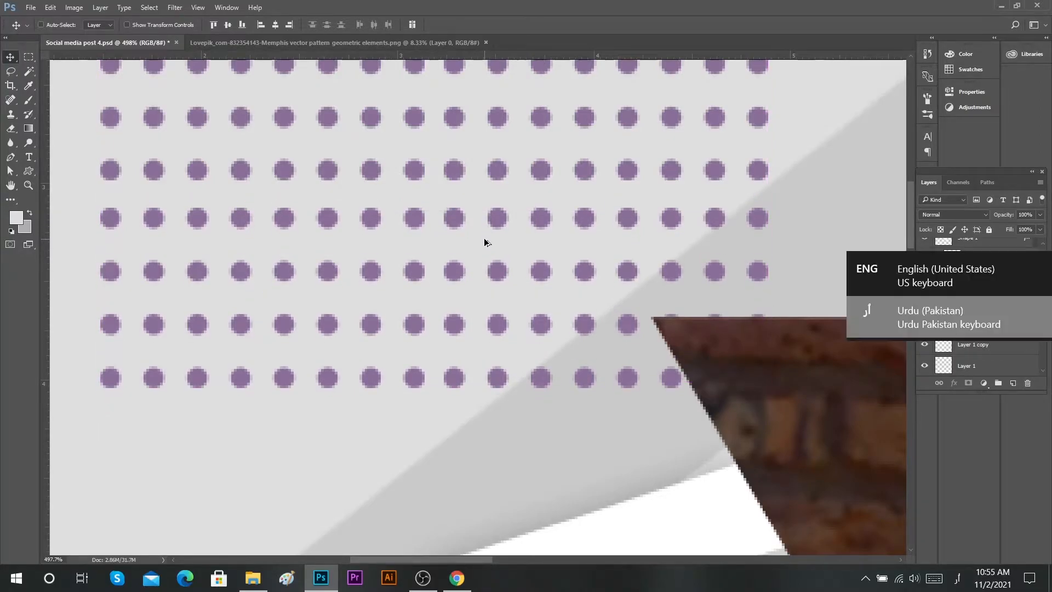
scroll(484, 240, "down", 4)
scroll(485, 241, "right", 2)
Select the four dot-grid layers and duplicate them downward to form a tall dot block.
left_click(1014, 303)
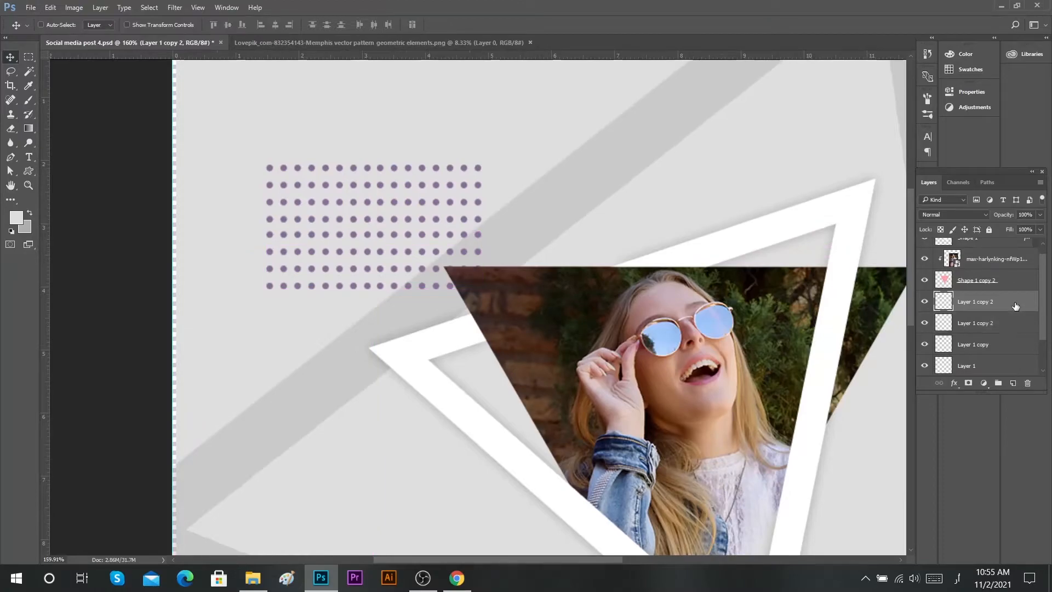
scroll(1013, 307, "down", 2)
left_click(1007, 323, "shift")
scroll(578, 250, "down", 2)
left_click_drag(482, 232, 488, 324)
scroll(521, 294, "down", 1)
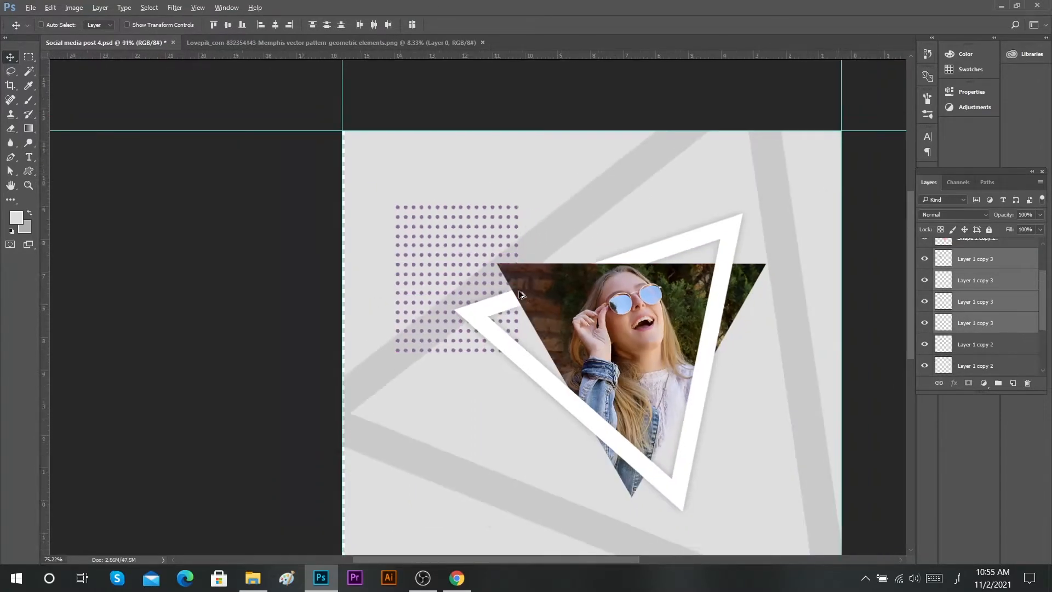
Select all the dot-grid layers and merge them into a single layer.
scroll(521, 295, "down", 1)
left_click(994, 263)
scroll(993, 283, "down", 3)
left_click(978, 347, "shift")
key("ctrl+e")
scroll(519, 203, "down", 1)
Apply a grey color overlay of #ababab to the merged dot-grid layer.
right_click(477, 231)
left_click(522, 238)
double_click(1005, 314)
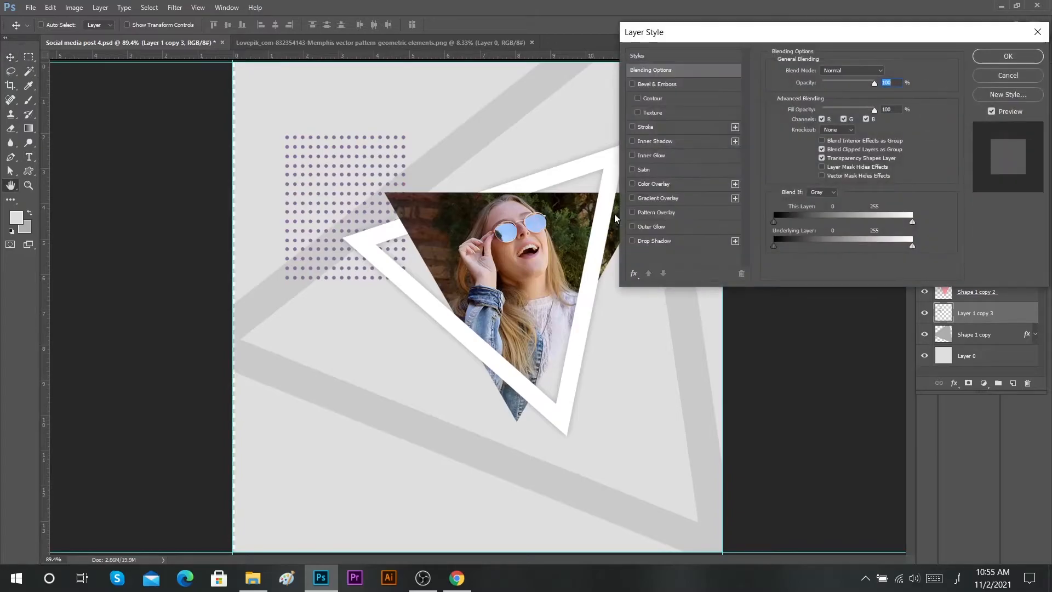
left_click(657, 184)
left_click(886, 72)
left_click(400, 371)
left_click(404, 409)
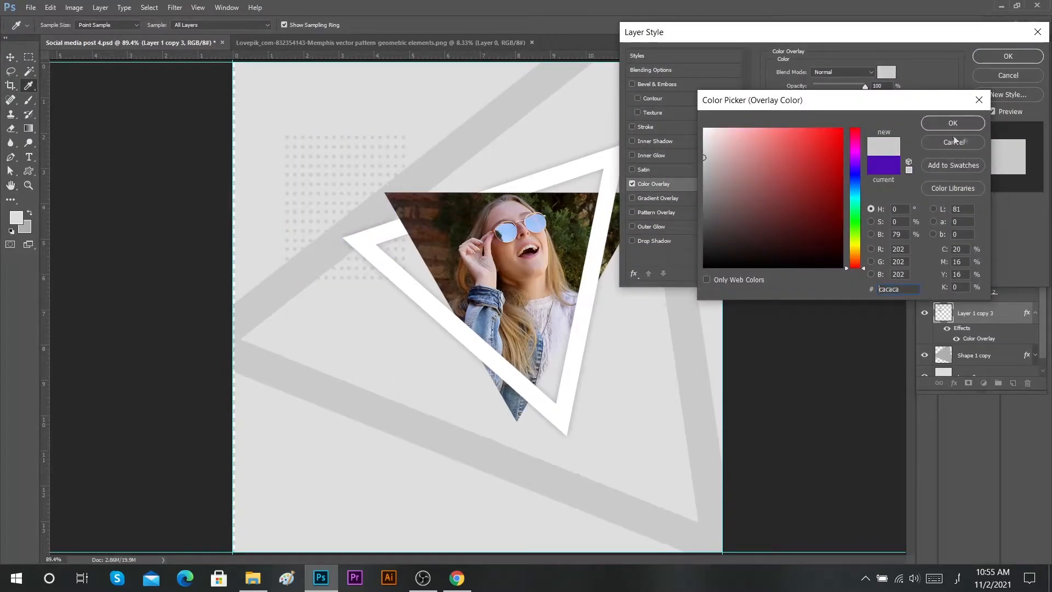
left_click(704, 185)
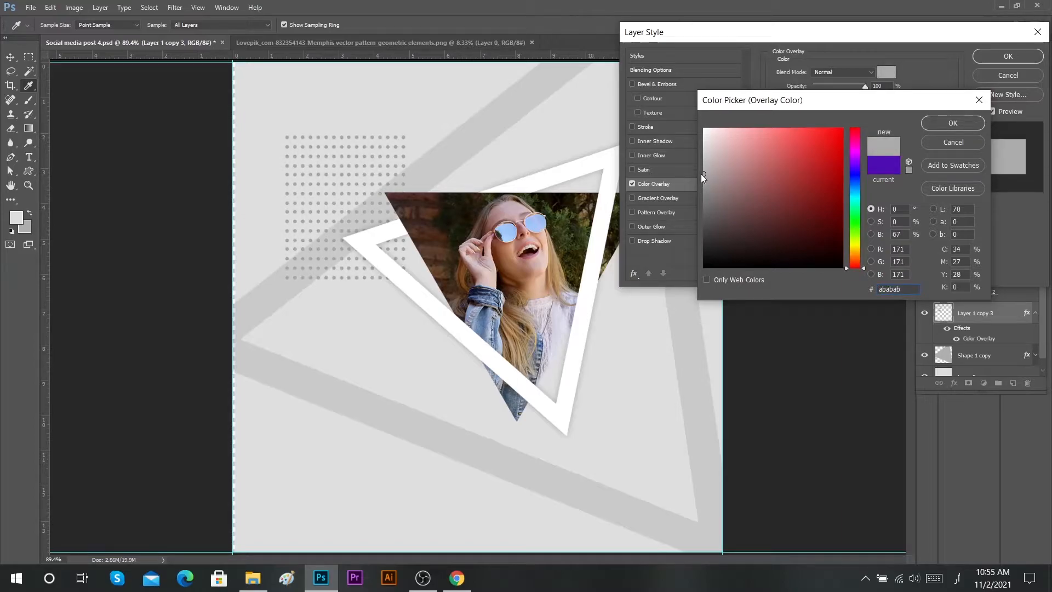
left_click(948, 124)
left_click(1009, 56)
Move the grey dot grid slightly down beside the photo triangle and select the background Layer 0.
key("ctrl+0")
left_click_drag(349, 162, 337, 188)
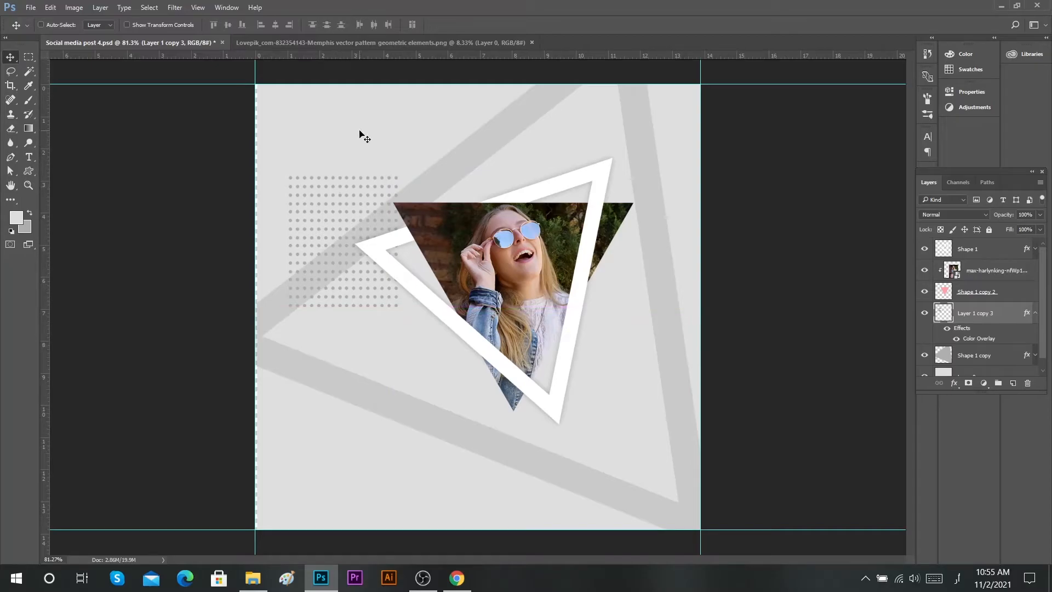
left_click(359, 134, "ctrl")
key("ctrl+t")
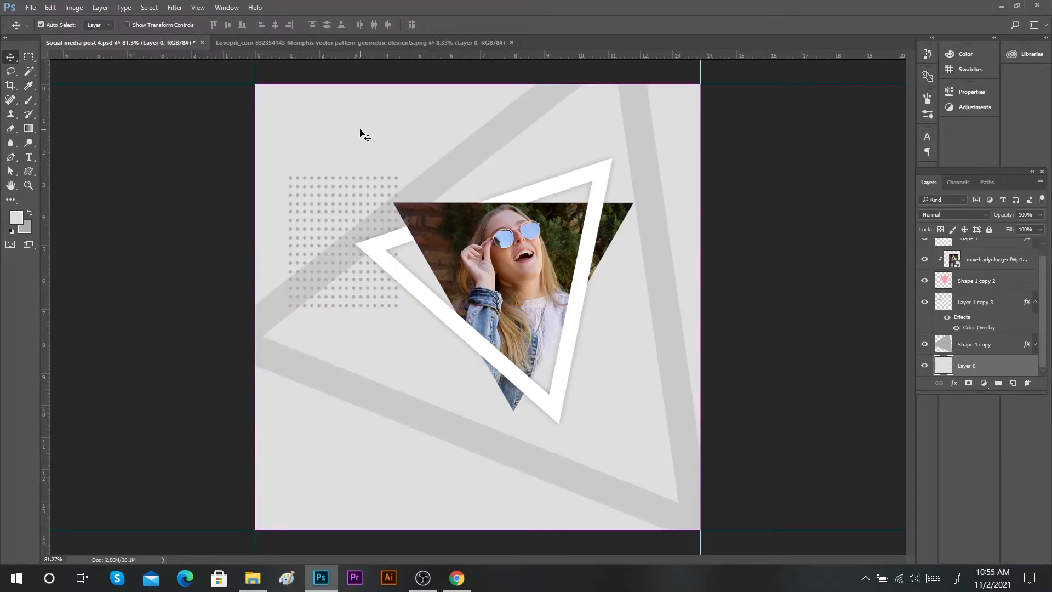
Duplicate the grey dot grid to the area beside the lower tip of the white triangle outline.
left_click(464, 25)
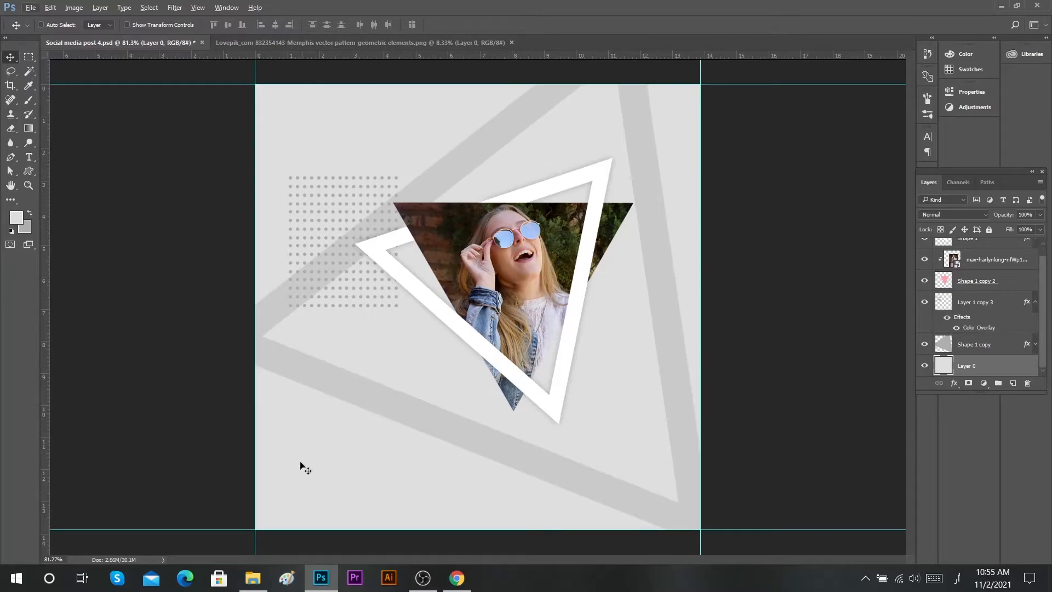
left_click(254, 581)
left_click(256, 582)
left_click_drag(335, 224, 618, 402)
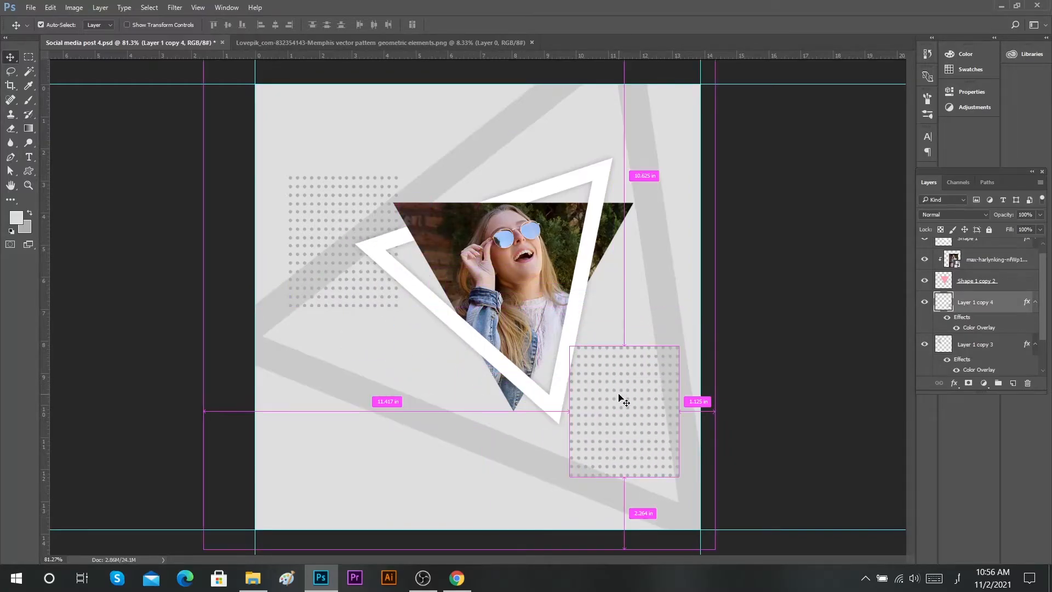
key("ctrl+t")
left_click_drag(625, 475, 625, 442)
key("ctrl+z")
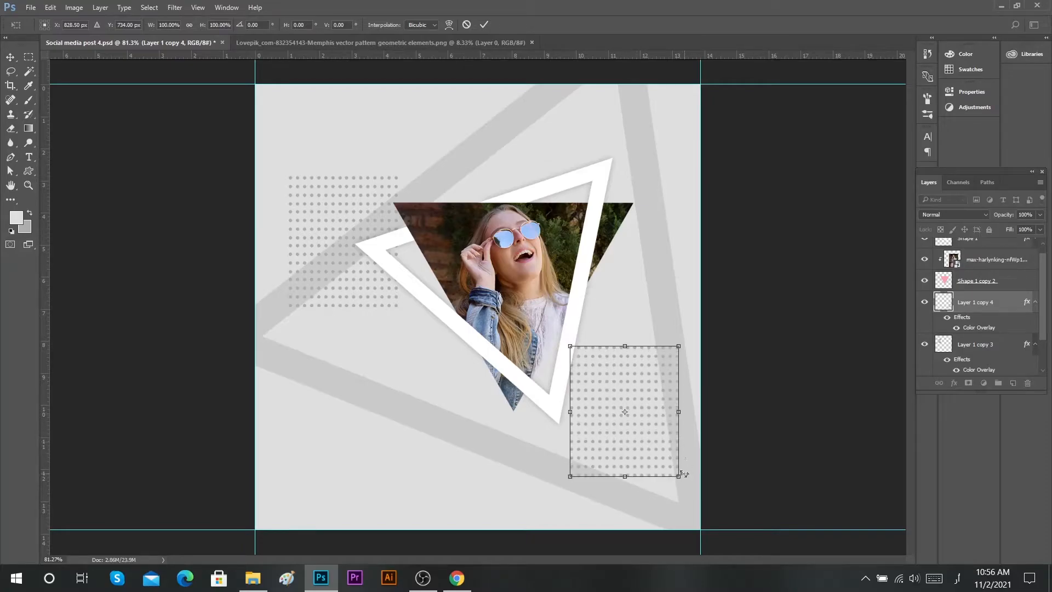
left_click(484, 25)
Erase the bottom rows of dots from the copied dot grid and move it slightly to the right.
key("e")
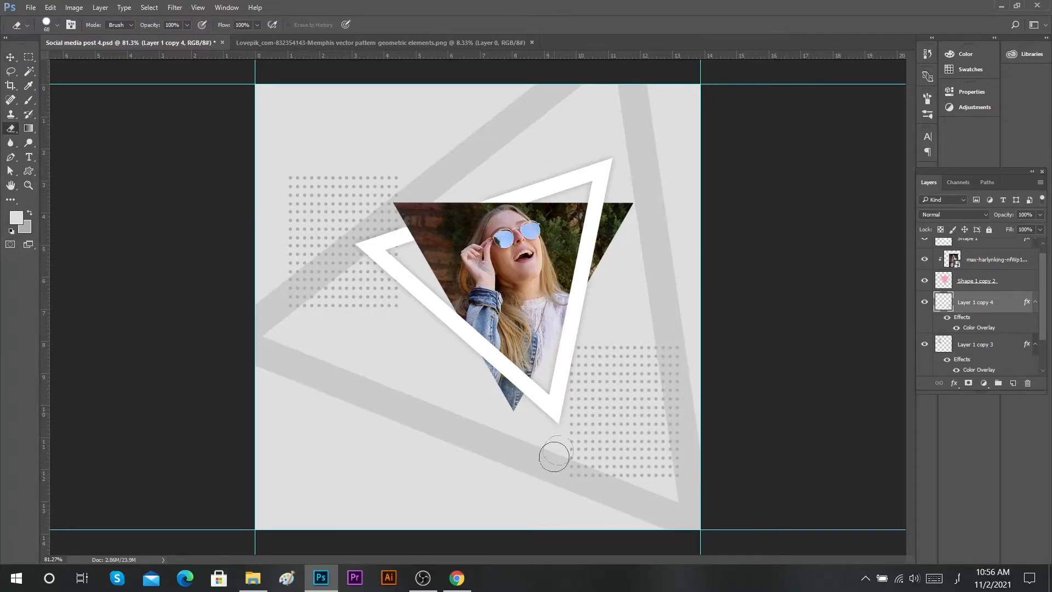
right_click(555, 461, "alt")
right_click(563, 461, "alt")
left_click(578, 464)
mouse_move(587, 464)
left_mouse_down()
mouse_move(674, 463)
mouse_move(698, 446)
left_mouse_up()
key("v")
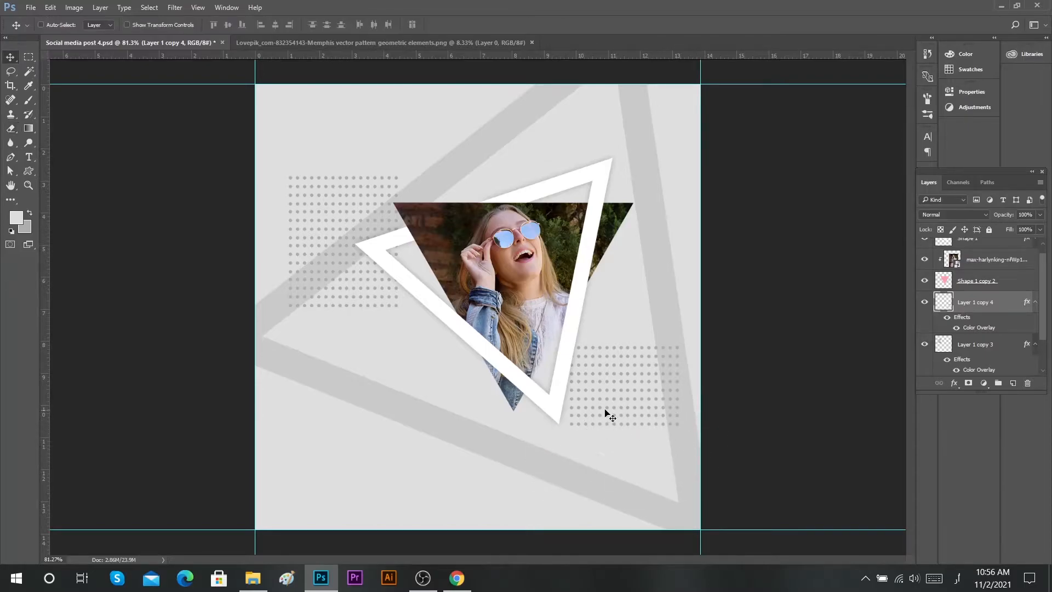
mouse_move(634, 395)
left_mouse_down()
mouse_move(639, 404)
mouse_move(665, 368)
mouse_move(655, 393)
left_mouse_up()
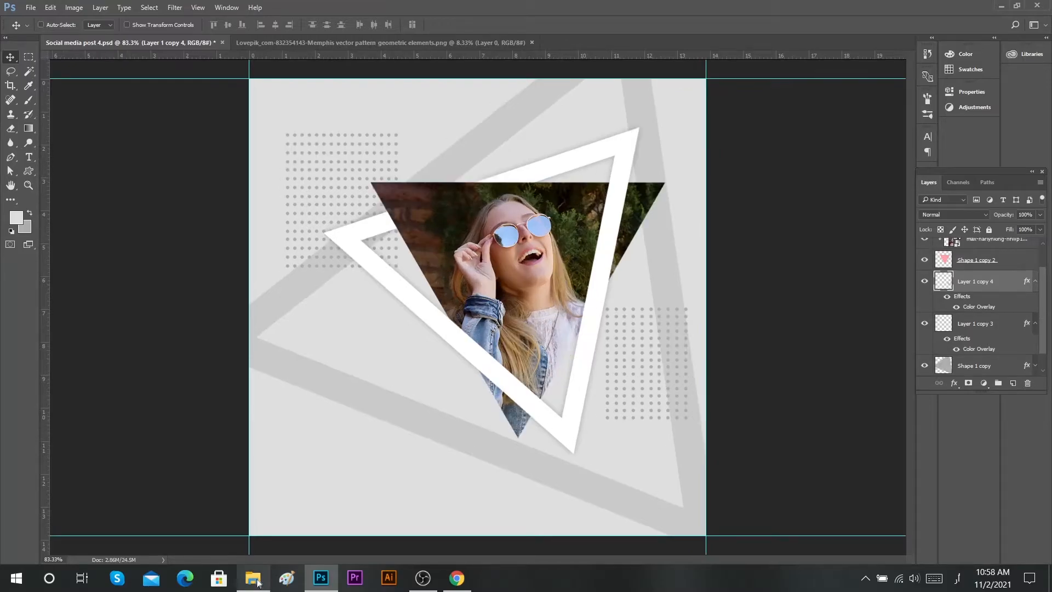
Duplicate the clipped photo layer and place the unclipped copy directly above the background Layer 0.
left_click(992, 241)
scroll(997, 263, "up", 1)
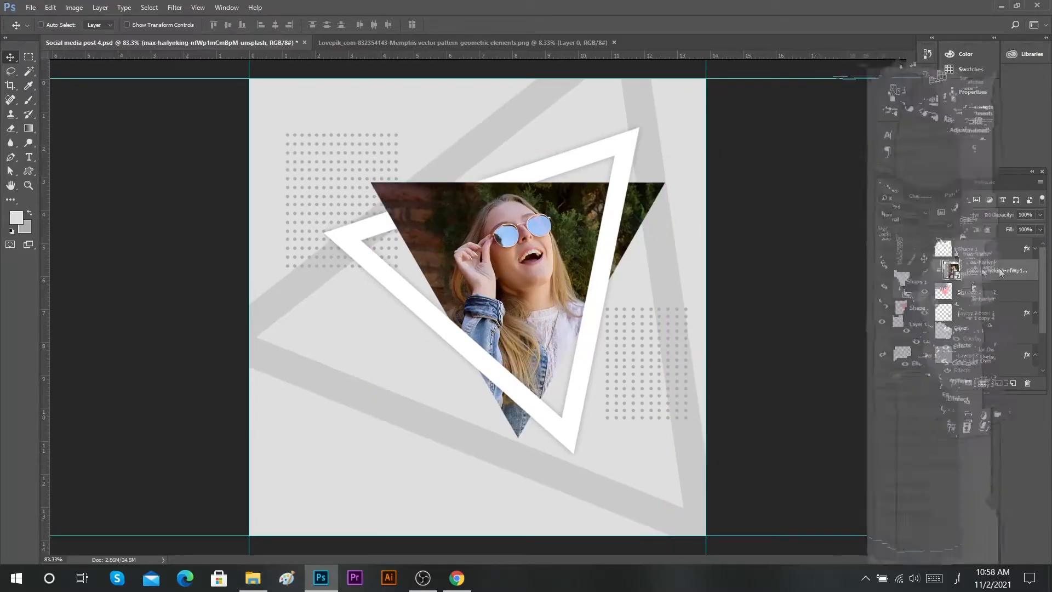
right_click(1001, 272)
left_click(1020, 272)
key("ctrl+j")
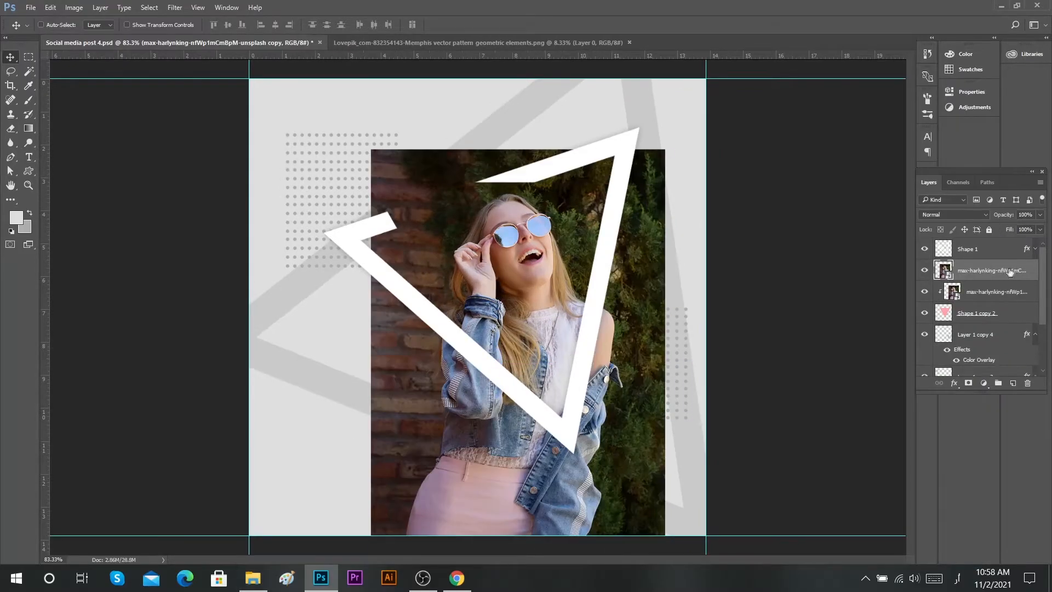
left_click_drag(981, 279, 979, 360)
Enlarge the photo copy to cover the whole canvas and set its opacity to 5%.
key("ctrl+t")
left_click_drag(676, 272, 638, 232)
left_click(375, 24)
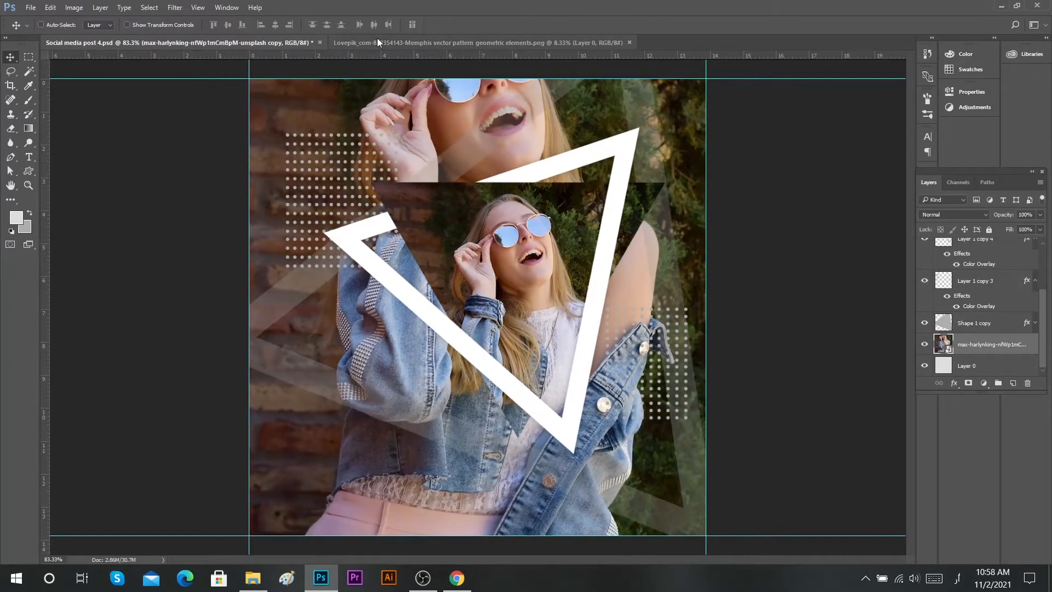
key("1")
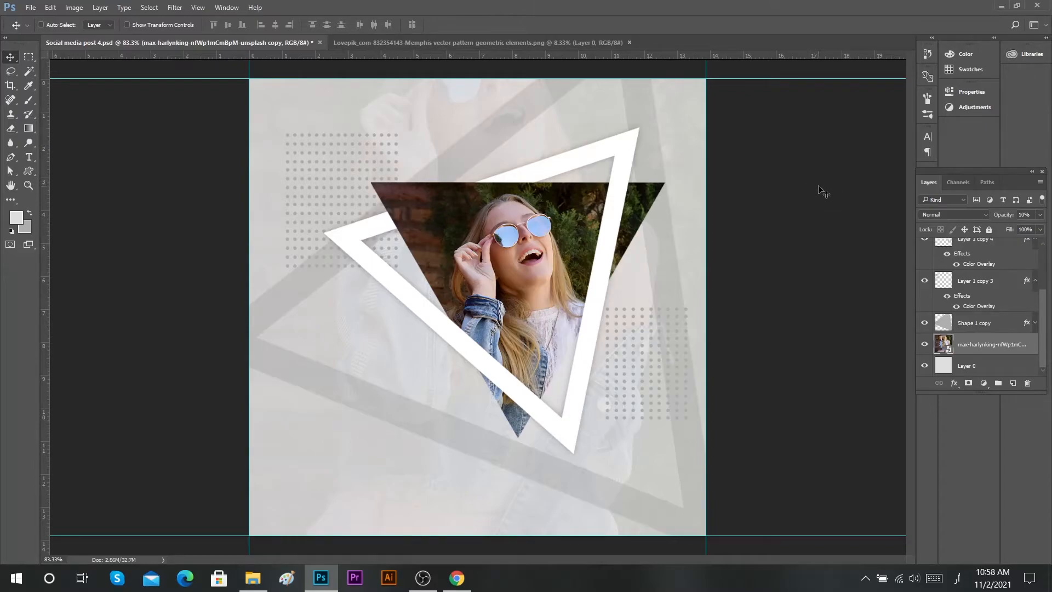
key("0")
key("5")
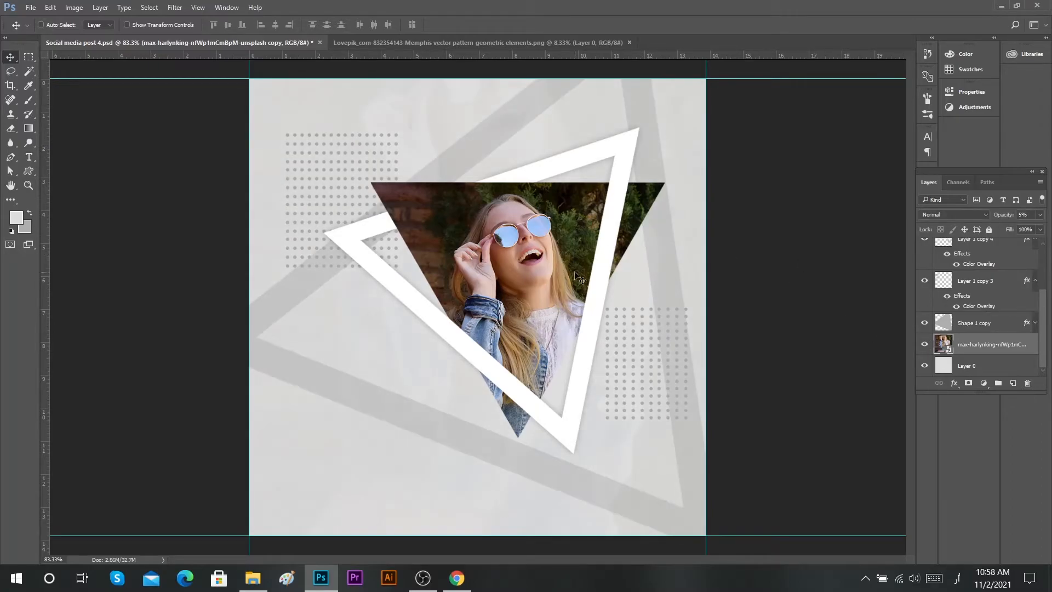
Add a text layer above Shape 1 reading NEW, placed left of the photo triangle's lower part.
left_click(577, 292, "ctrl")
key("t")
left_click(315, 348)
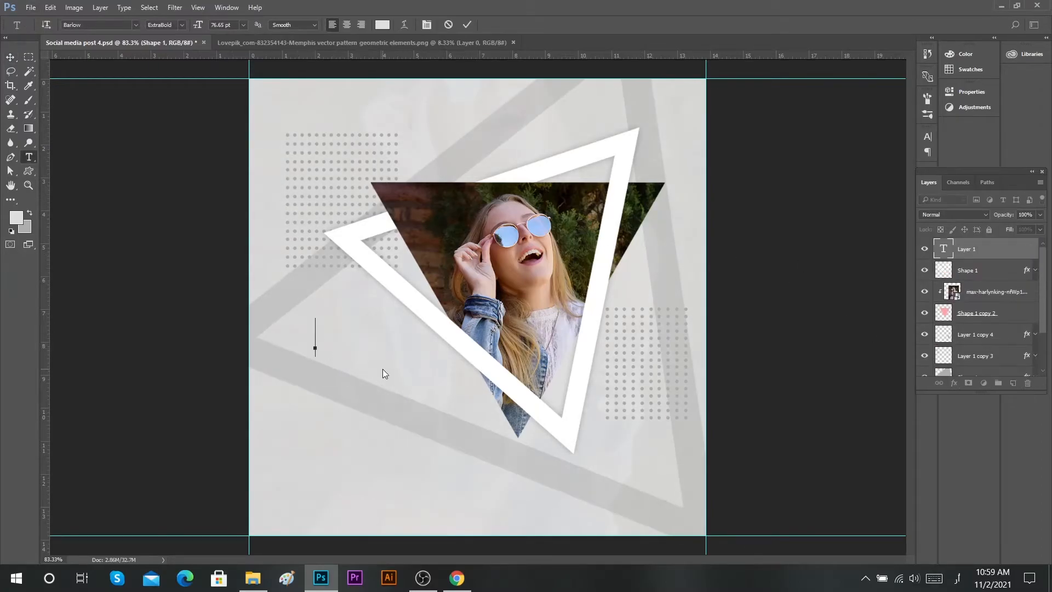
key("BackSpace")
key("alt+shift")
type("NEW")
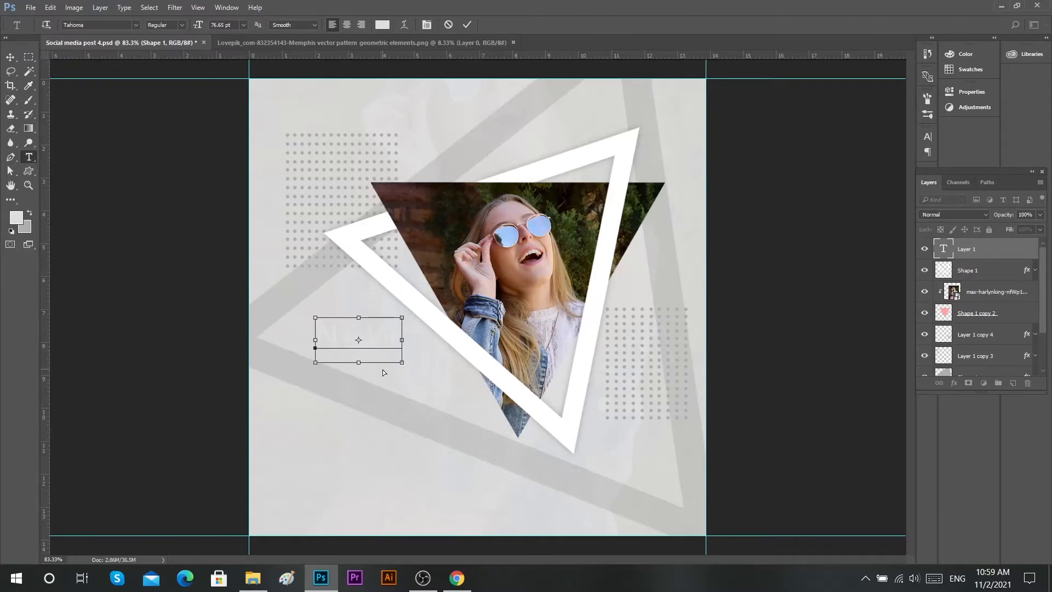
Set the color of the NEW text to black, #000000.
key("ctrl+a")
left_click(382, 25)
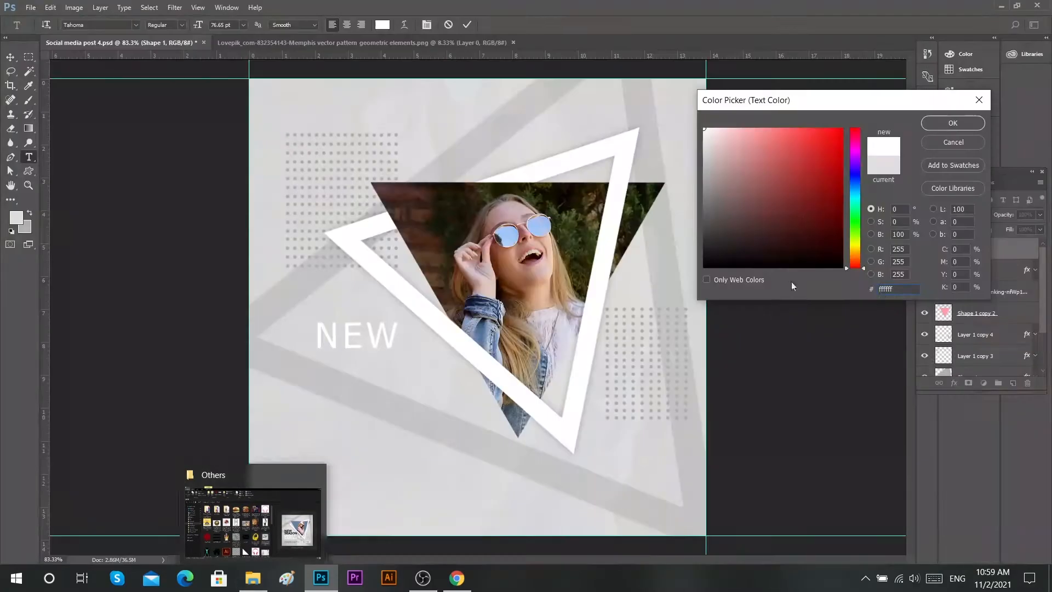
type("000000")
key("Return")
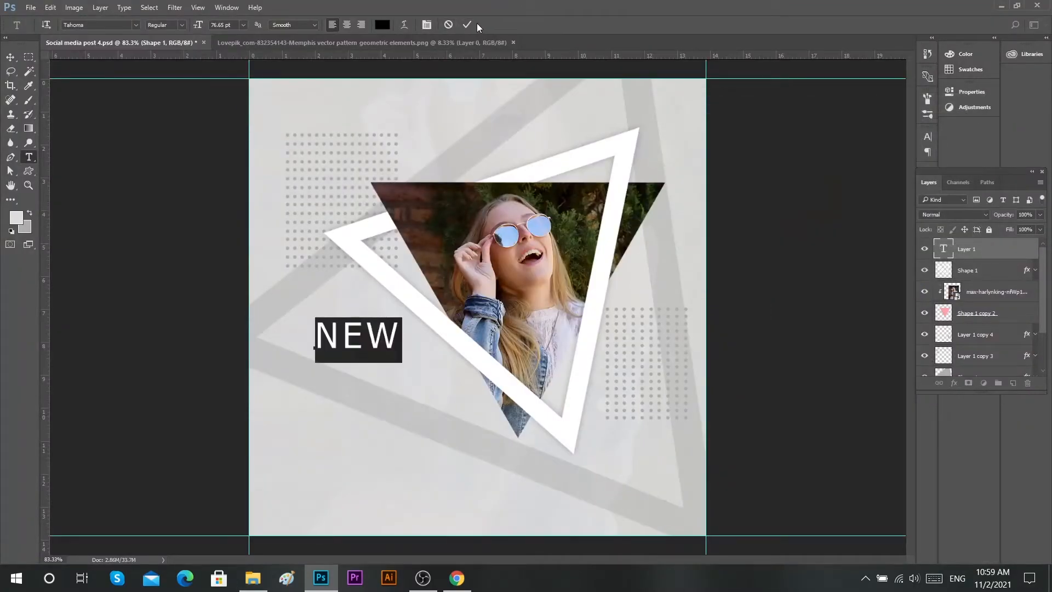
left_click(473, 24)
Change the NEW text's font style to Bold.
double_click(391, 333)
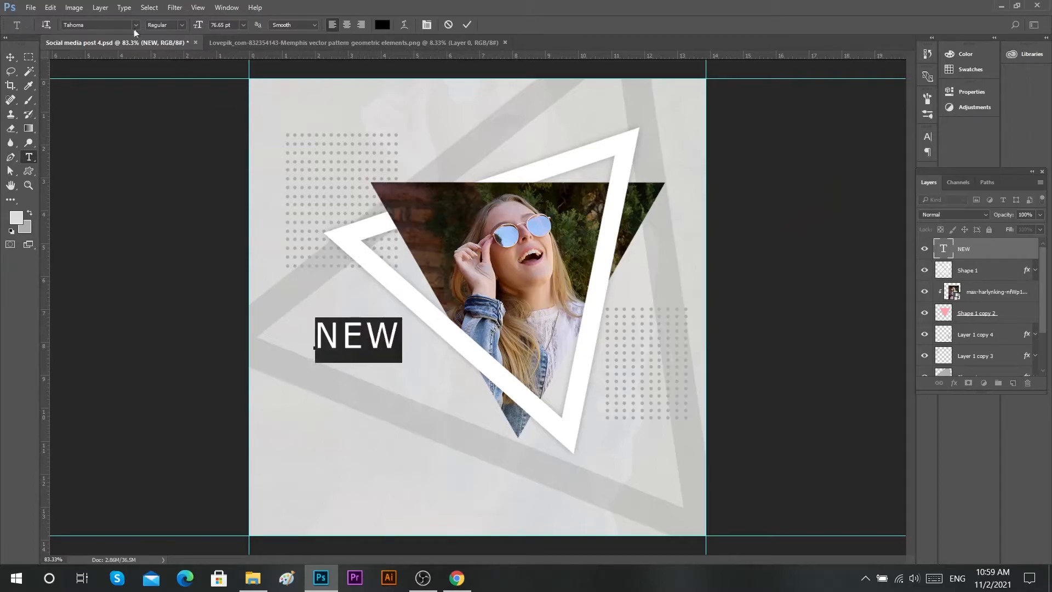
left_click(136, 25)
left_click(183, 25)
left_click(177, 44)
left_click(467, 24)
Extend the text line to read NEW SEASON.
left_click(401, 334)
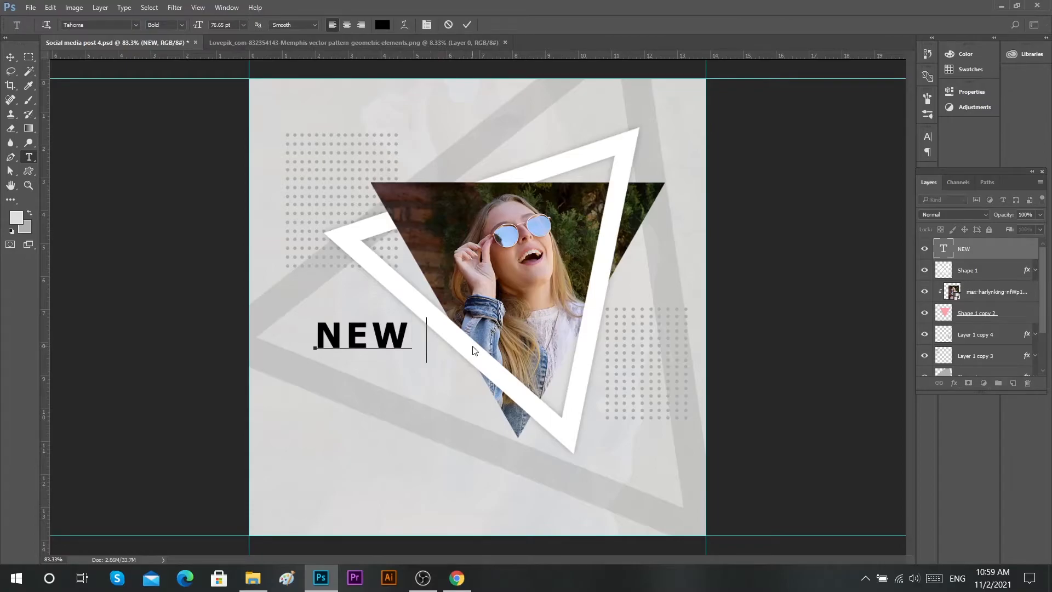
type("SEASON")
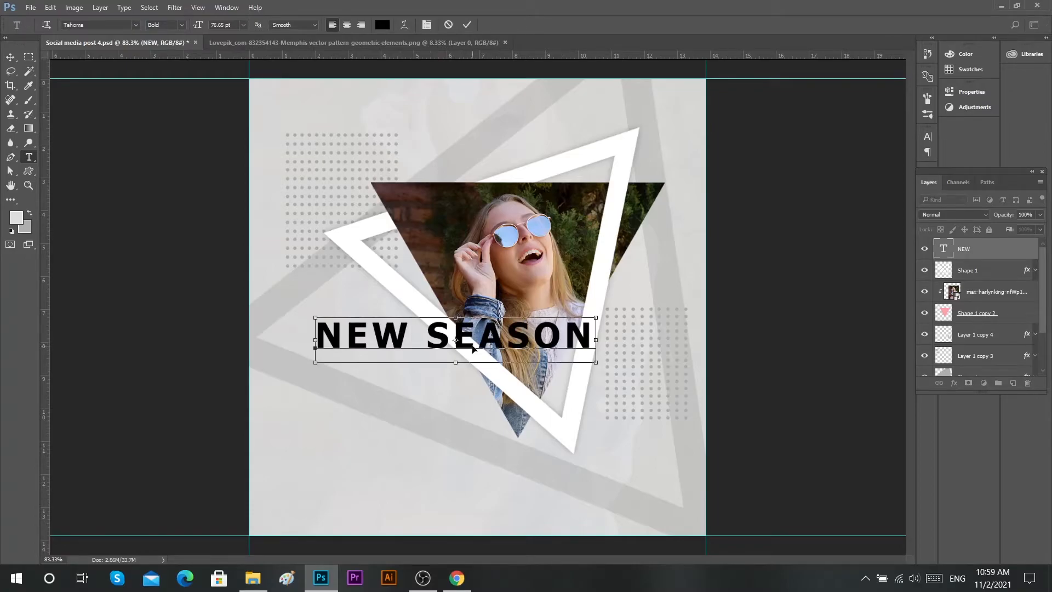
key("ctrl+a")
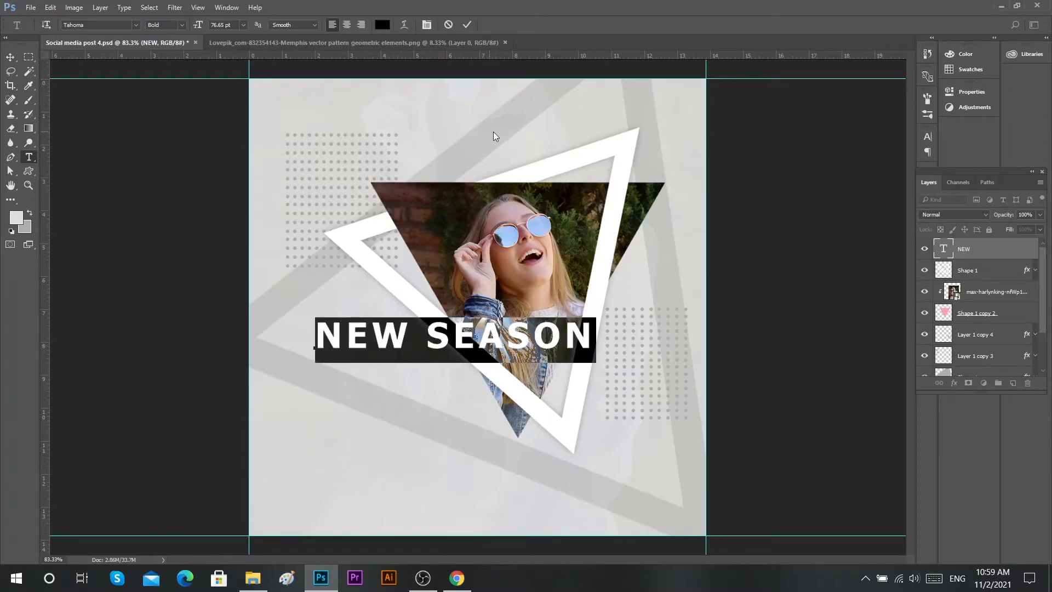
left_click(467, 24)
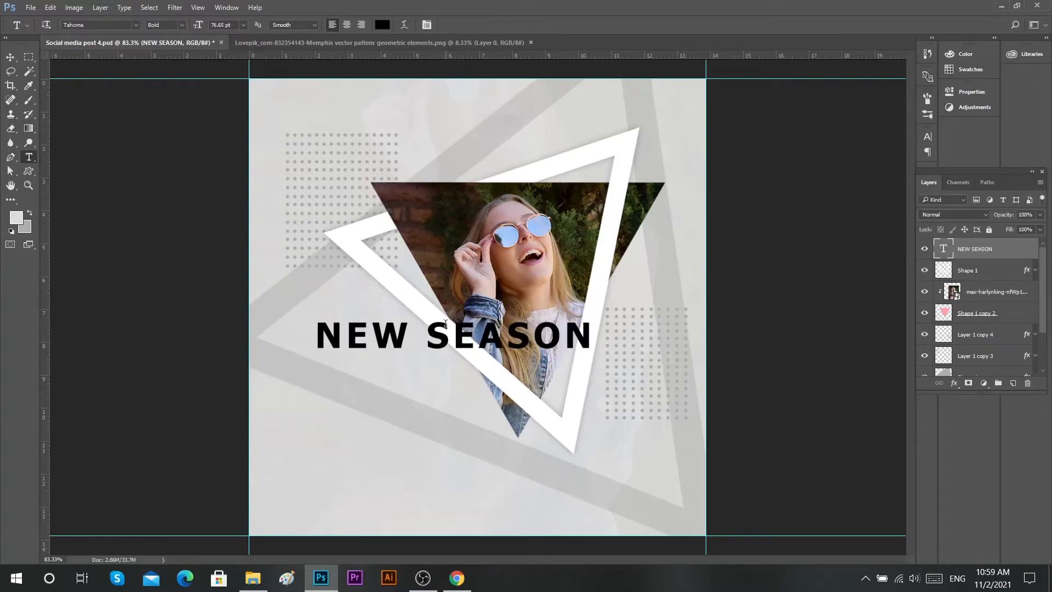
Scale the NEW SEASON text to about 64% and move it lower left, aligned with the left dot grid's edge.
key("v")
key("ctrl+t")
left_click_drag(597, 318, 543, 331)
left_click_drag(516, 340, 433, 375)
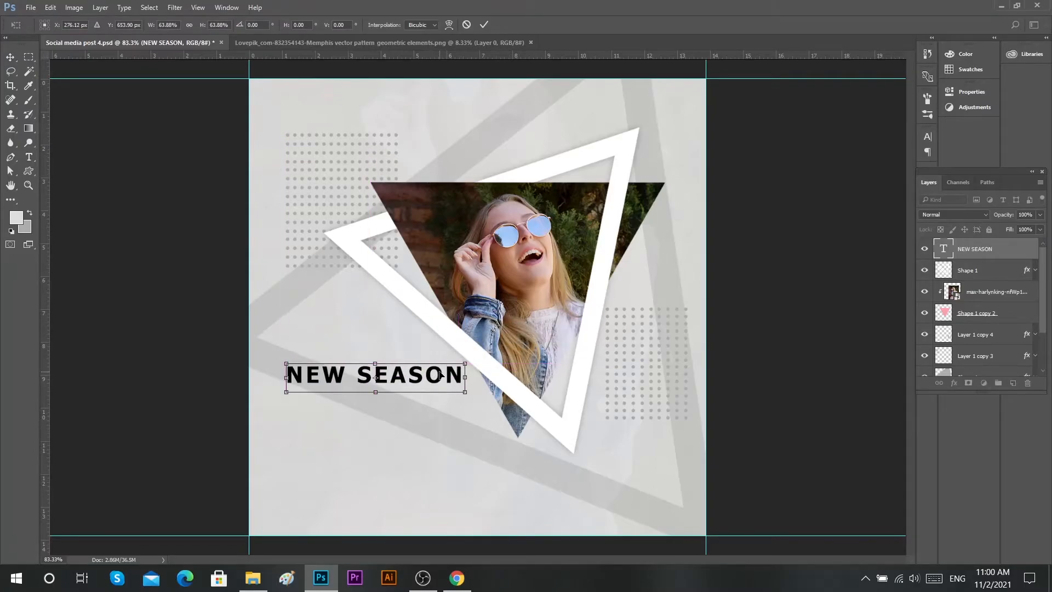
left_click(484, 25)
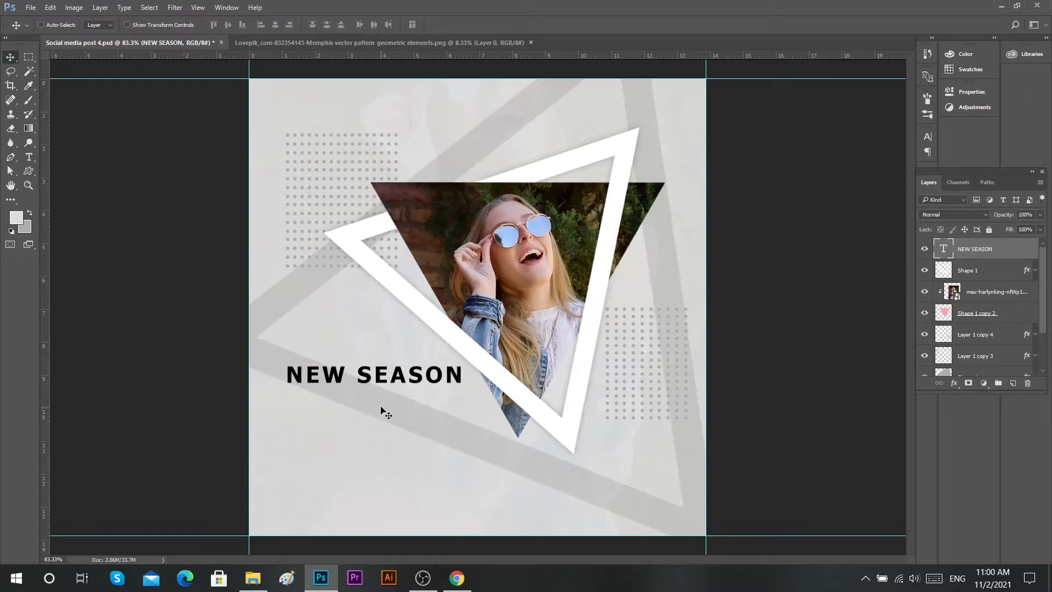
Change the NEW SEASON text's font to Barlow.
key("t")
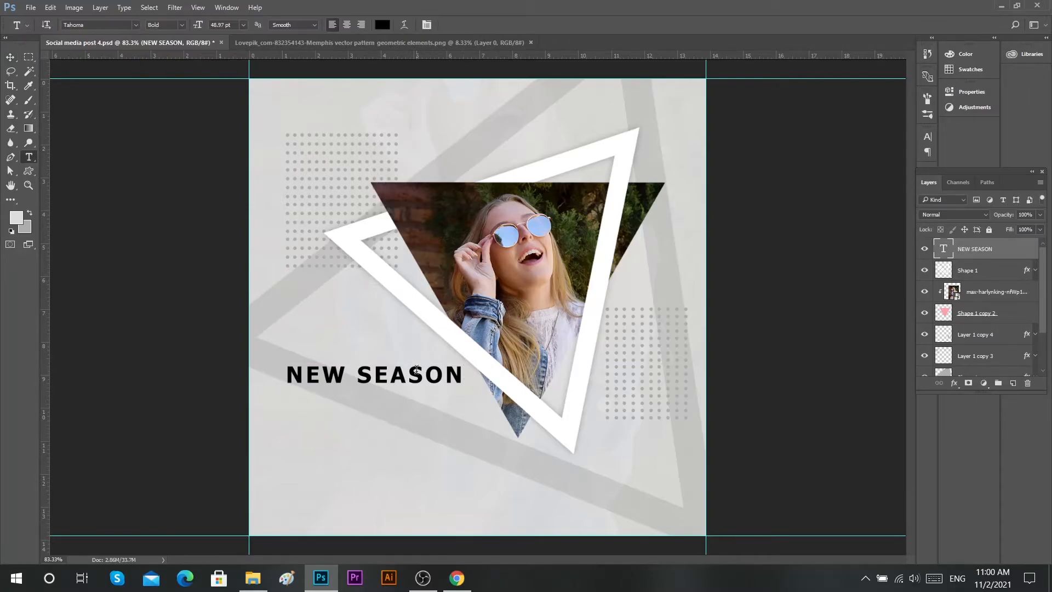
left_click(137, 24)
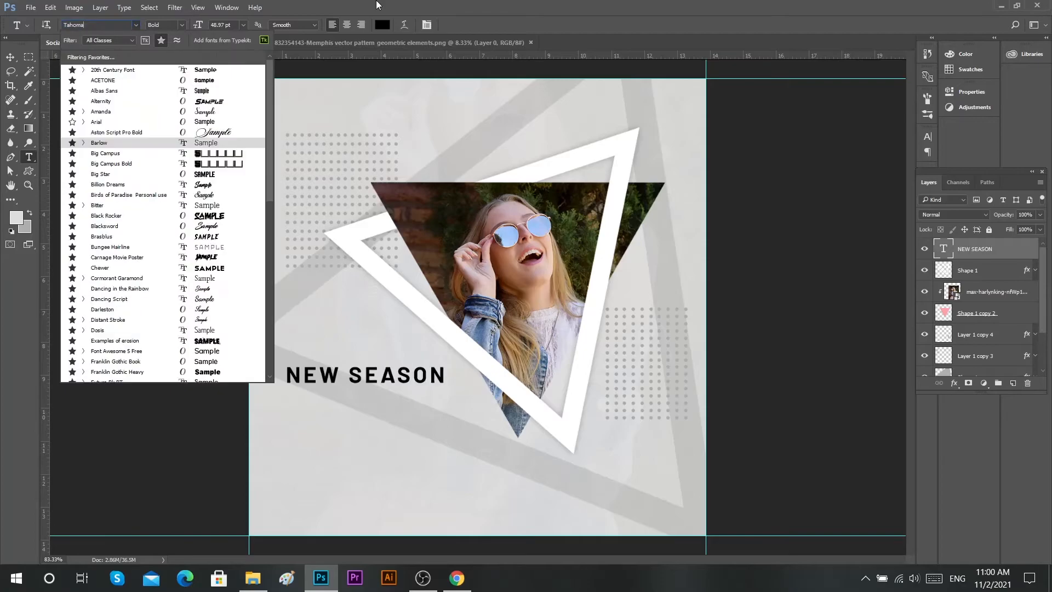
key("Return")
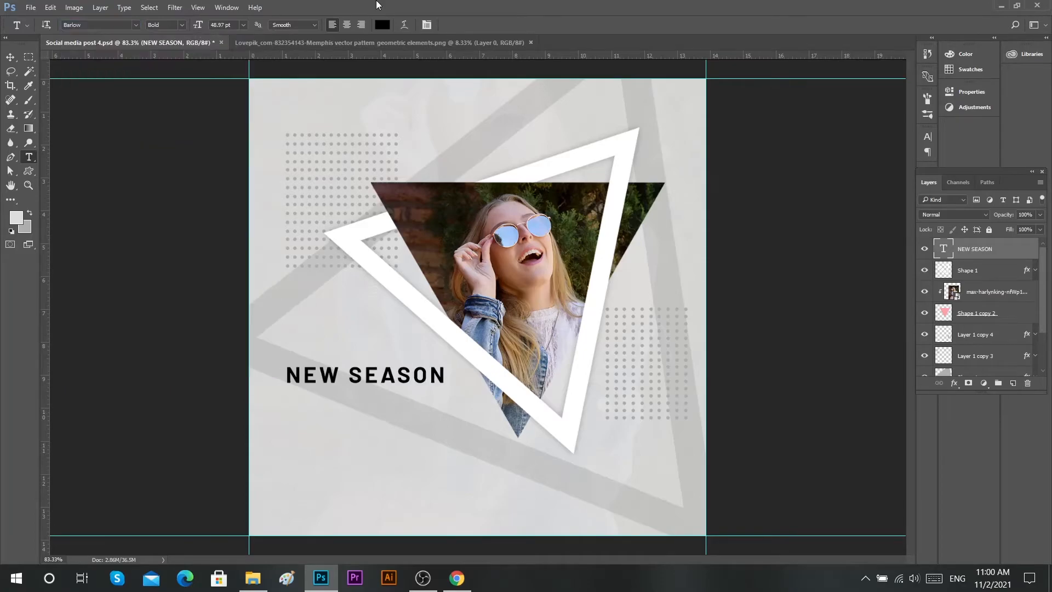
Set the tracking of the NEW SEASON text to 80.
left_click(402, 381)
key("ctrl+a")
left_click(928, 136)
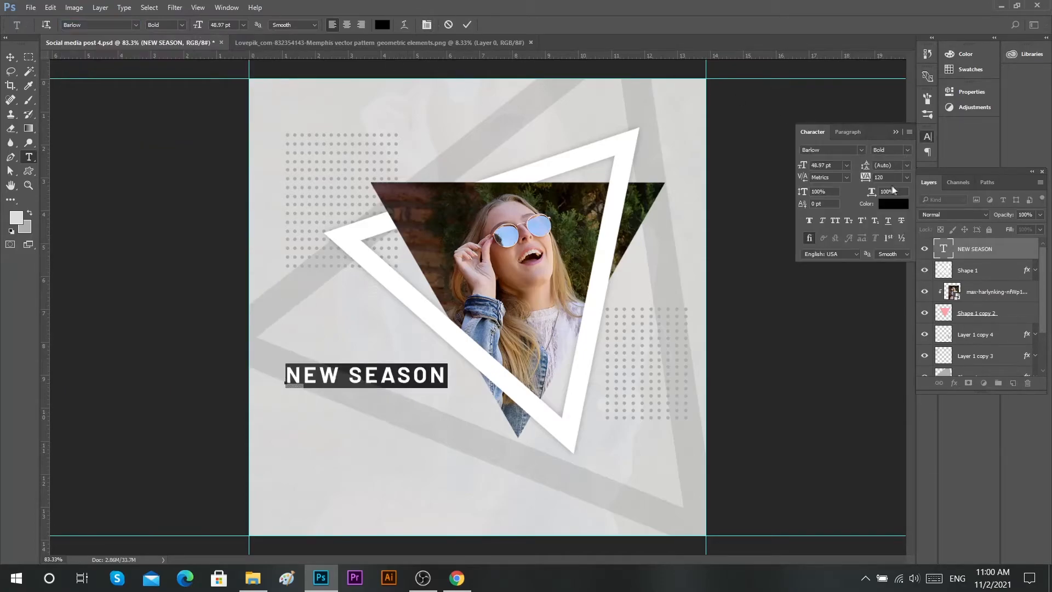
type("80")
key("Return")
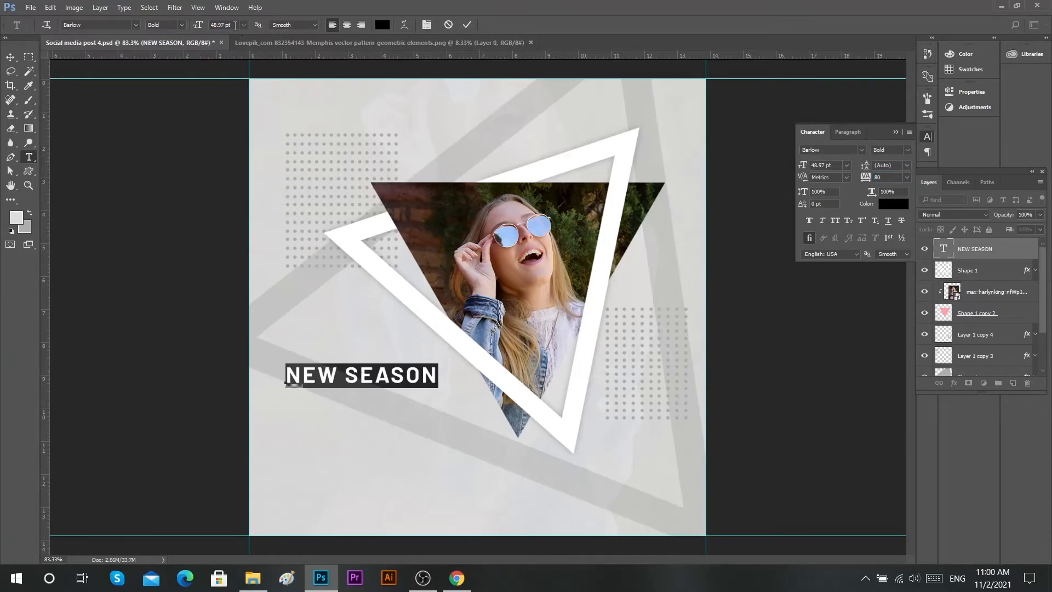
Set the NEW SEASON text's font size to 58 pt.
double_click(235, 25)
type("55")
key("Return")
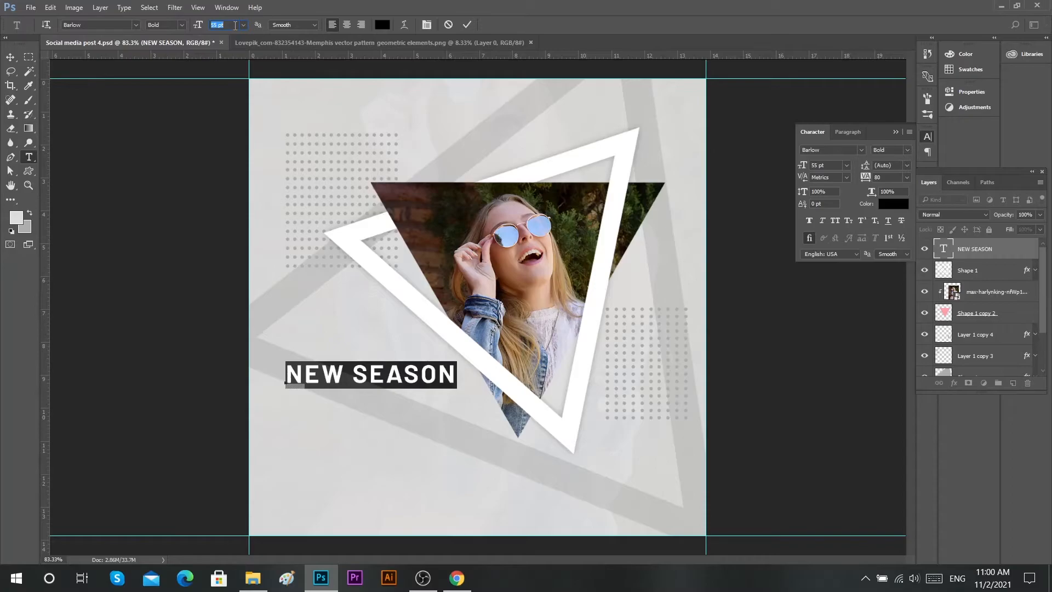
key("Up")
key("Up")
key("Up")
key("Up")
key("Down")
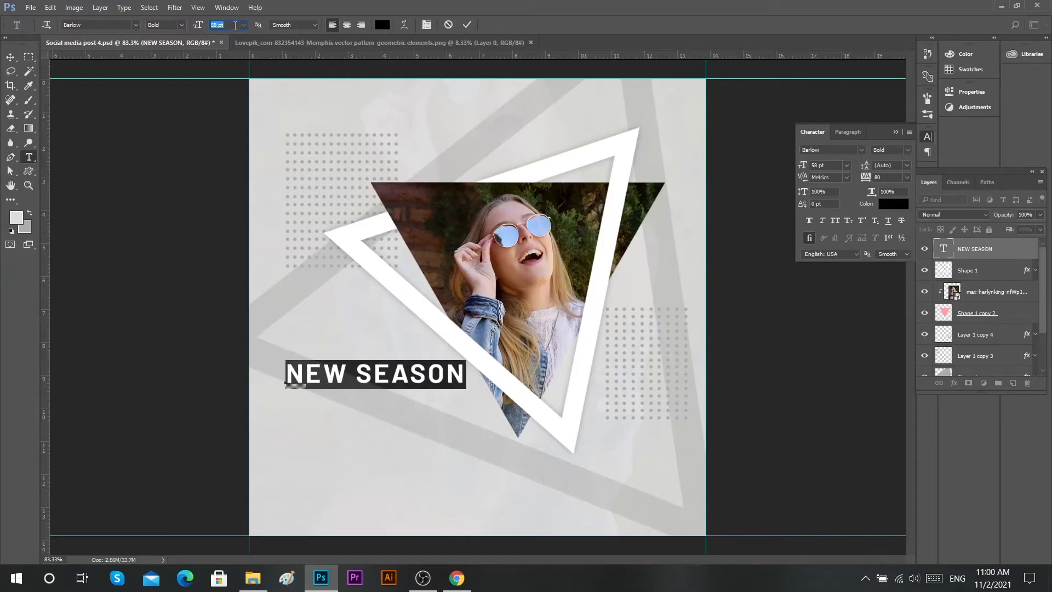
left_click(466, 25)
Change the NEW SEASON text's font style to ExtraBold.
left_click(380, 374)
key("ctrl+a")
left_click(182, 25)
left_click(189, 157)
left_click(467, 25)
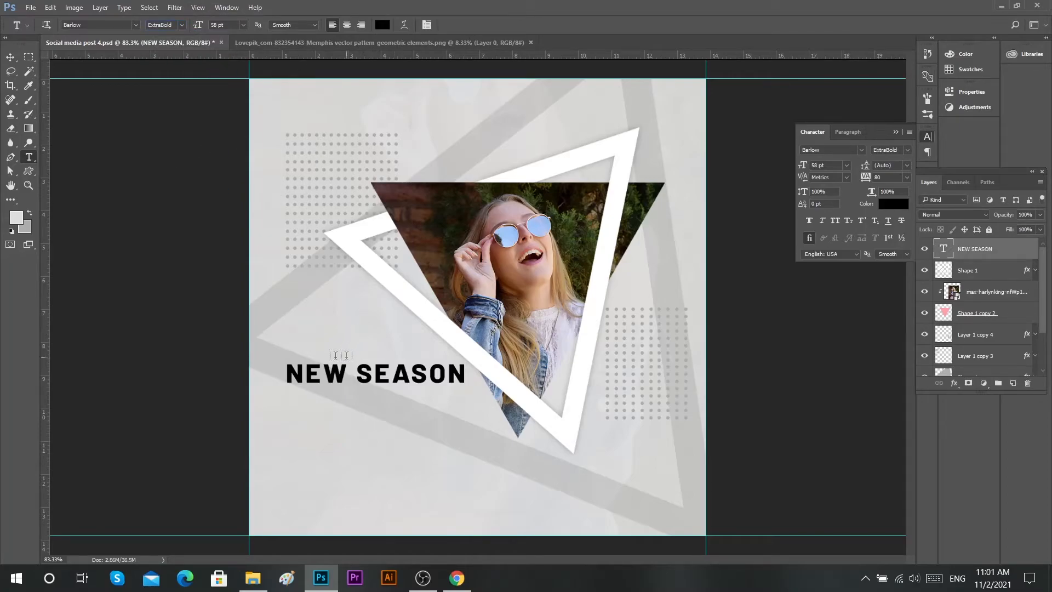
Try adding a second line below NEW SEASON by duplicating the text and rewording the copy as COMES EARLIER.
key("v")
left_click_drag(362, 384, 335, 412)
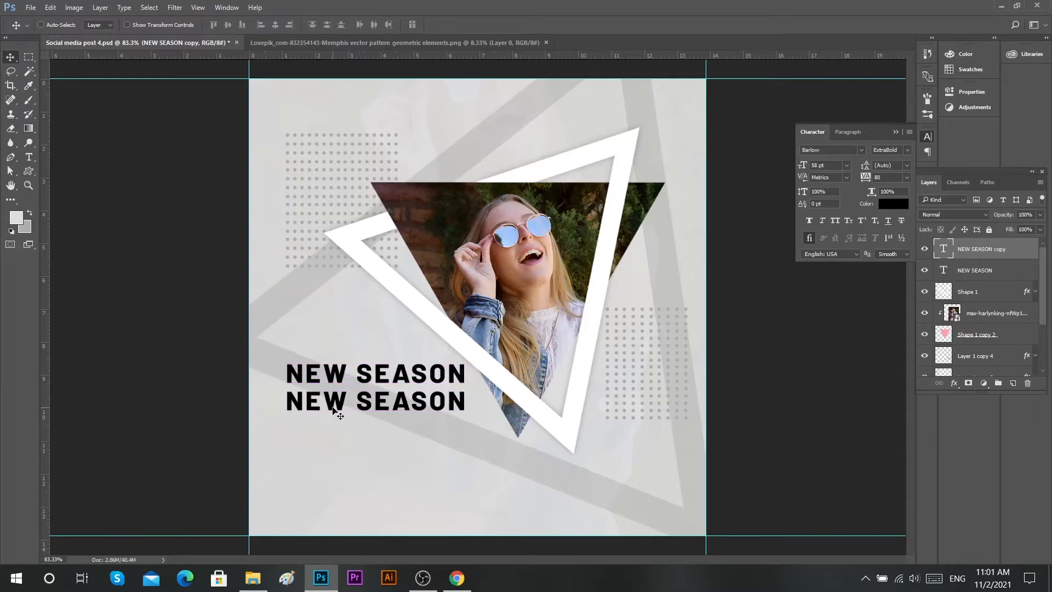
key("r")
left_click(337, 399)
key("t")
left_click(373, 406)
key("ctrl+a")
type("COMES")
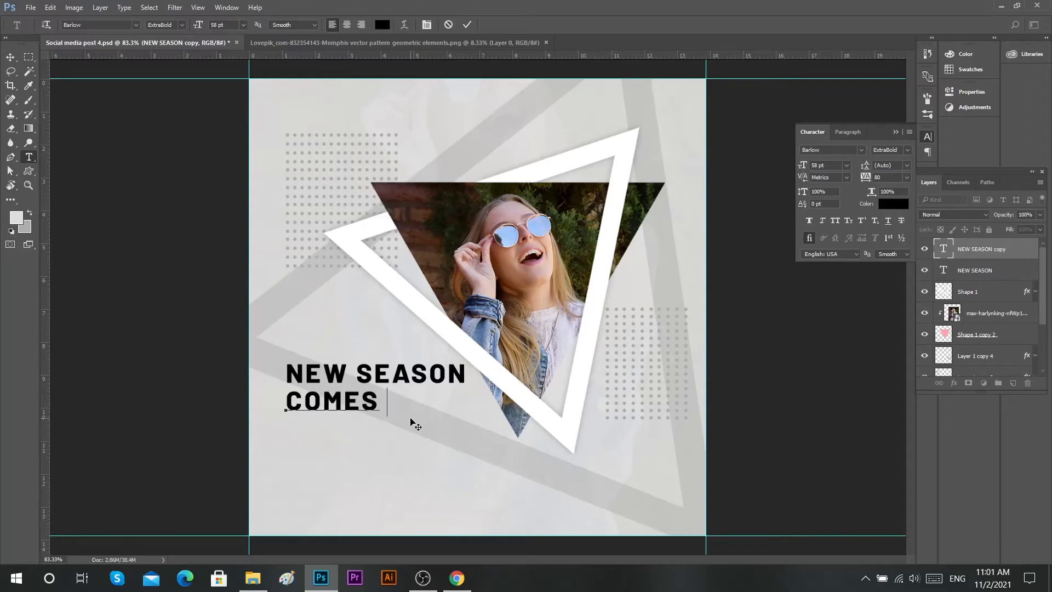
type(" EARLIER")
key("Escape")
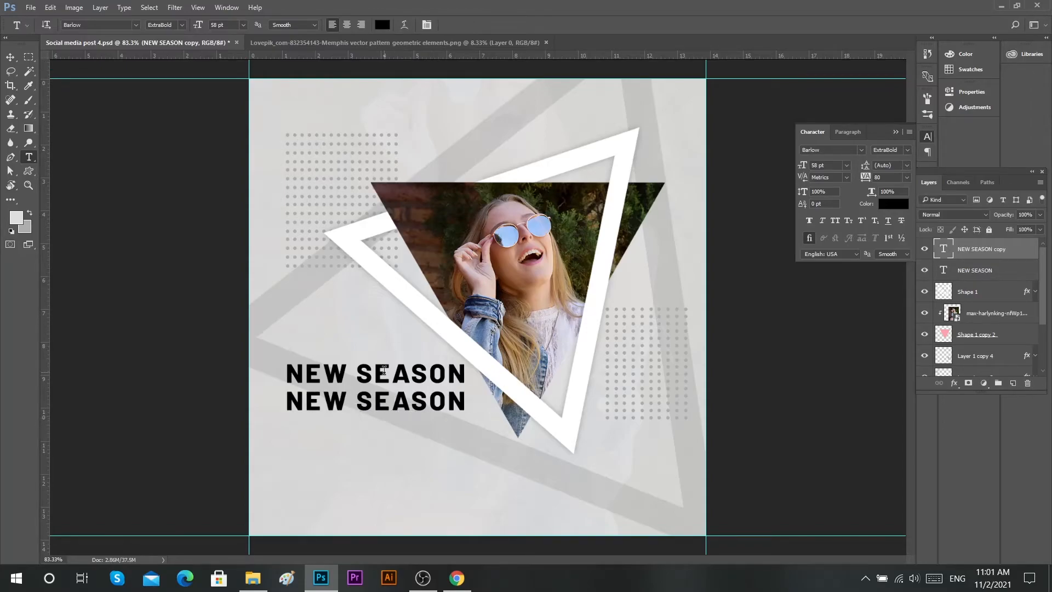
key("ctrl+z")
Break the NEW SEASON headline into two lines after NEW and set its font size to 85 pt.
left_click(356, 375)
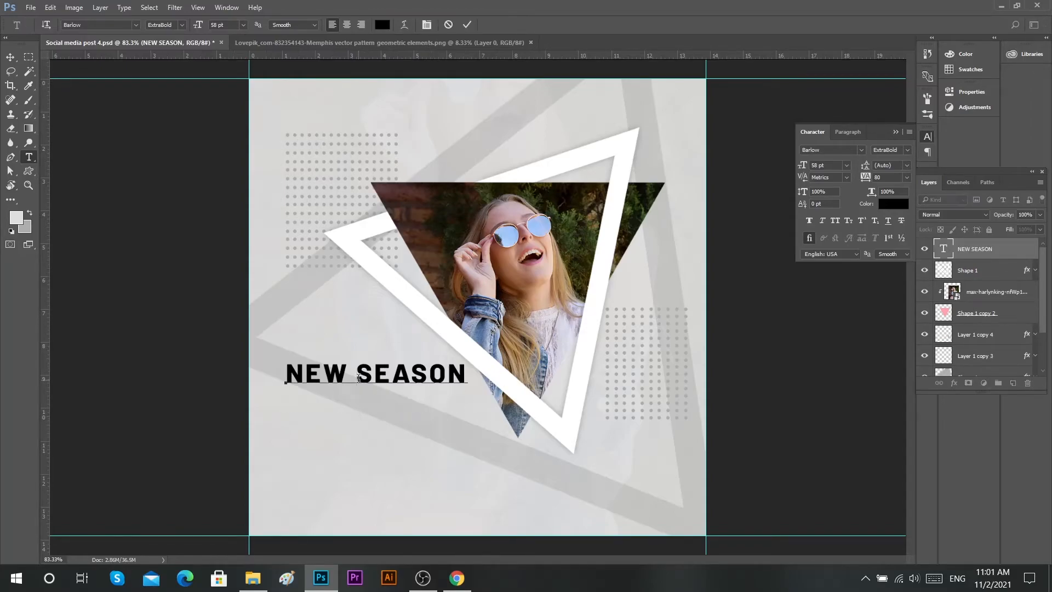
key("Return")
key("ctrl+a")
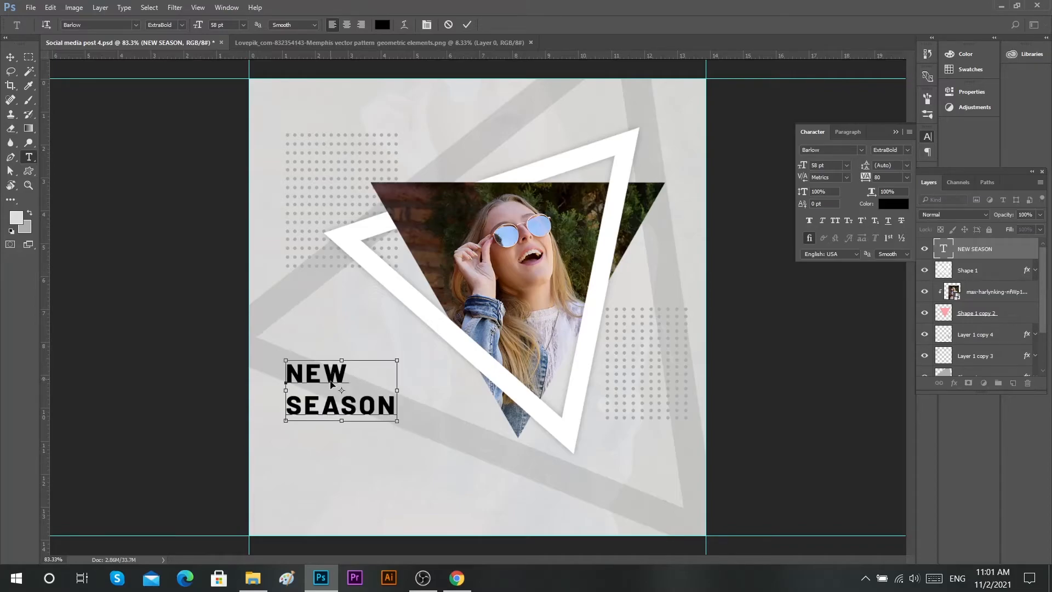
left_click(232, 26)
type("78")
key("Return")
scroll(232, 27, "up", 7)
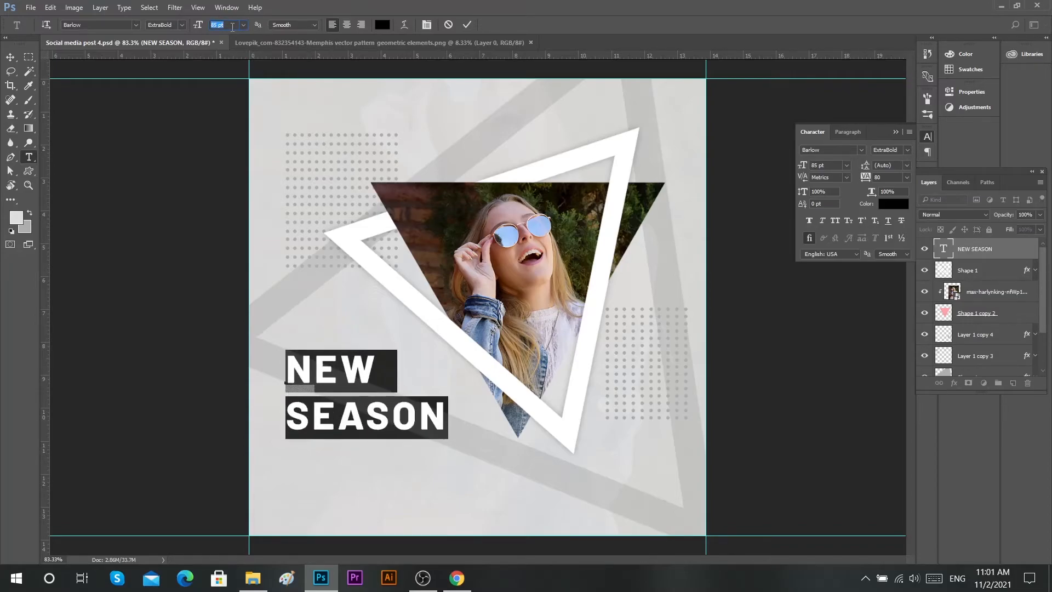
left_click(466, 25)
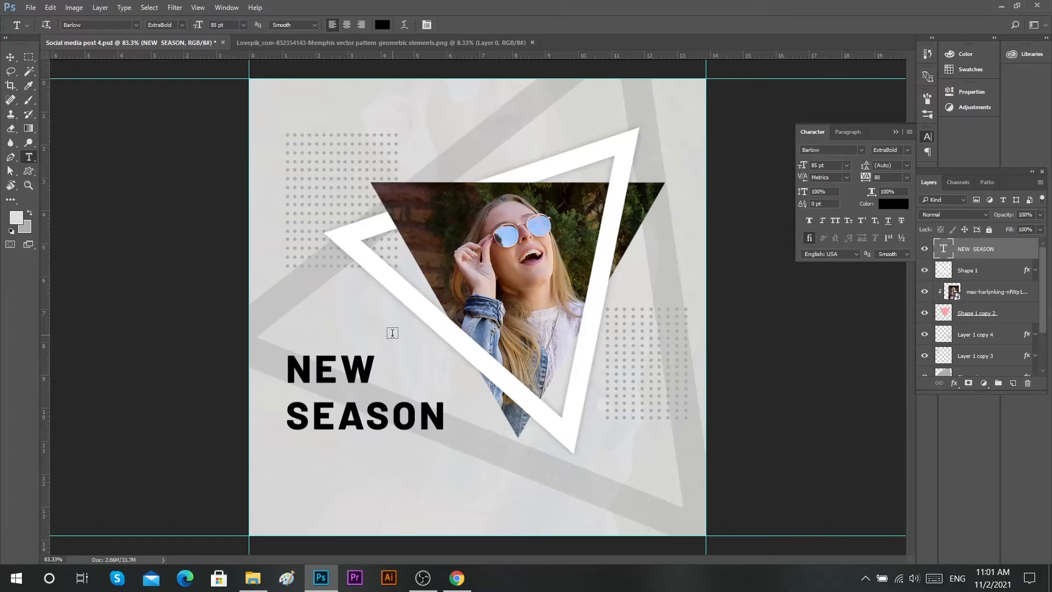
Set the leading of the headline's SEASON line to 75 pt.
double_click(292, 420)
left_click_drag(866, 165, 902, 167)
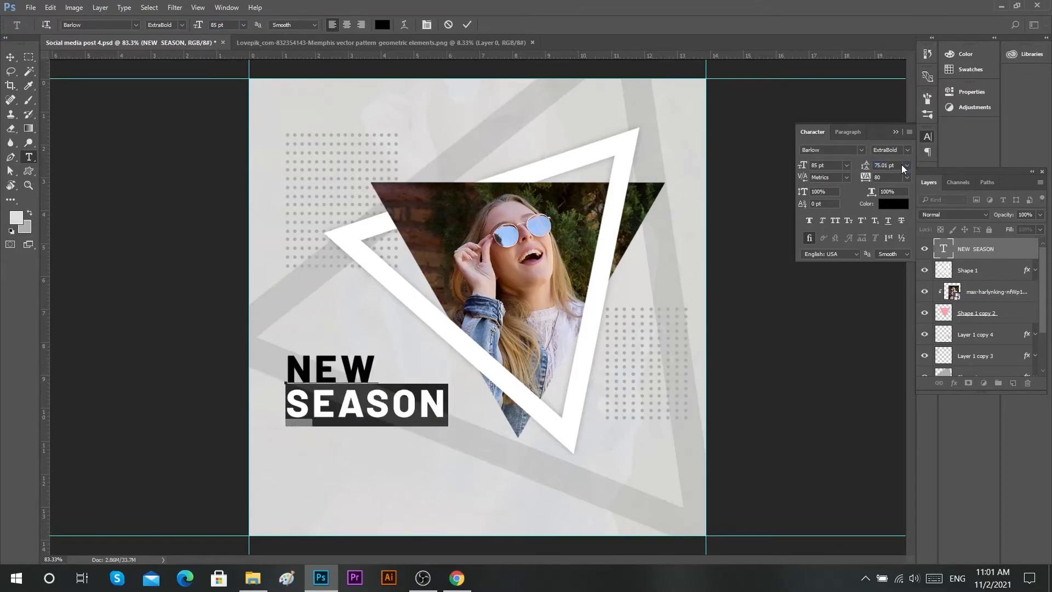
type("75")
key("ctrl+z")
left_click(467, 25)
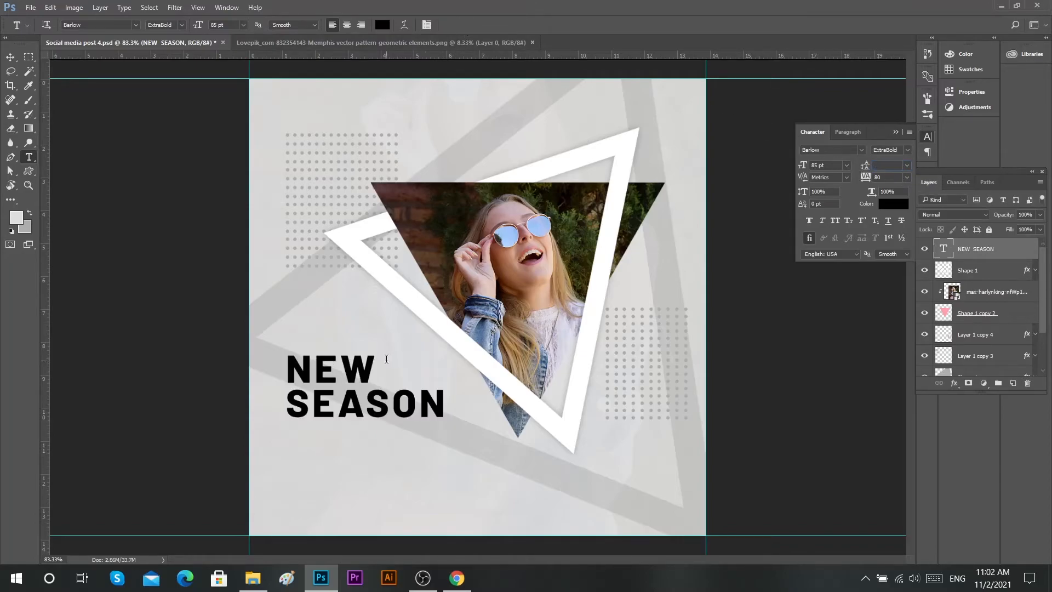
Add COMES and EARLIER as third and fourth lines of the headline.
left_click(439, 400)
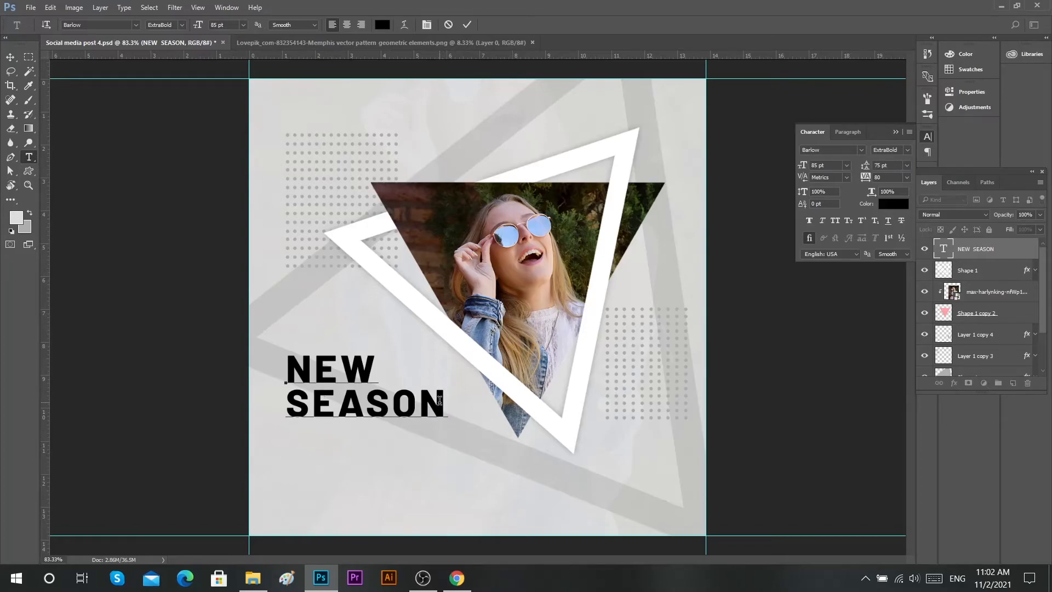
key("Return")
type("COMES")
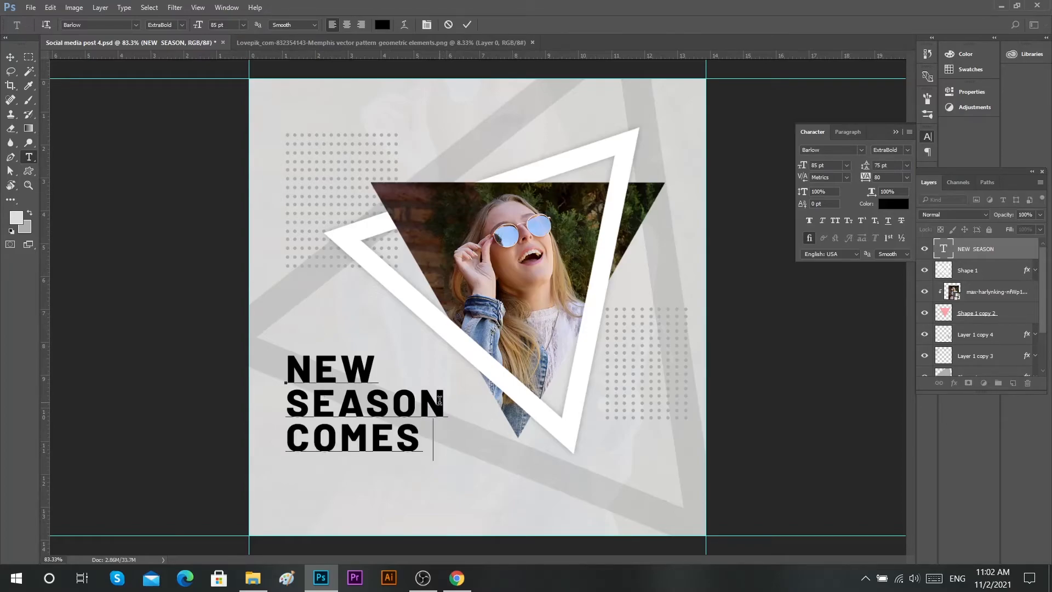
key("Return")
type("EARLIER")
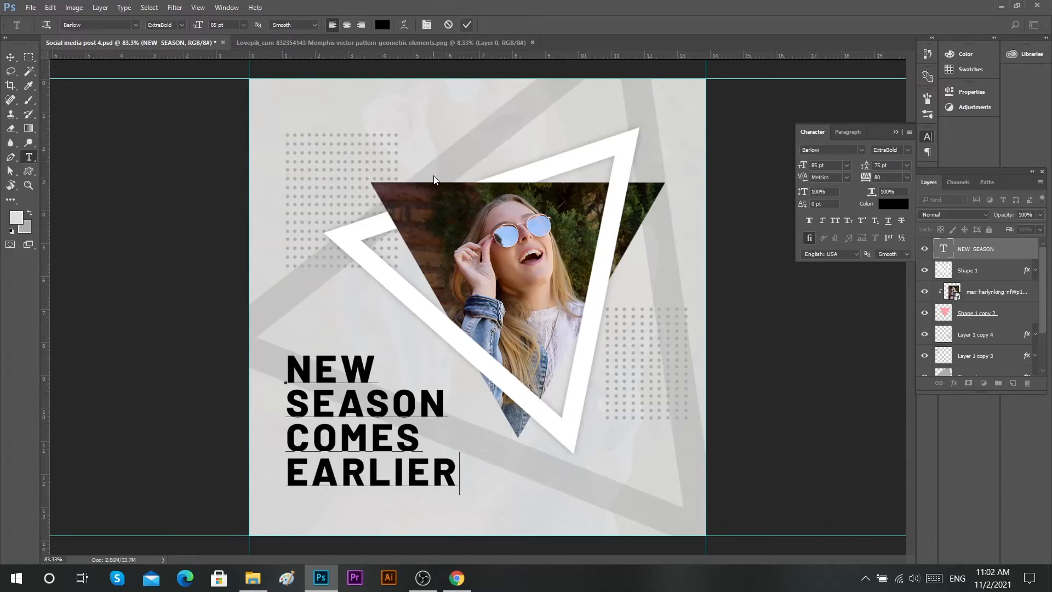
Enlarge the whole four-line headline to a font size of 95 pt.
key("ctrl+a")
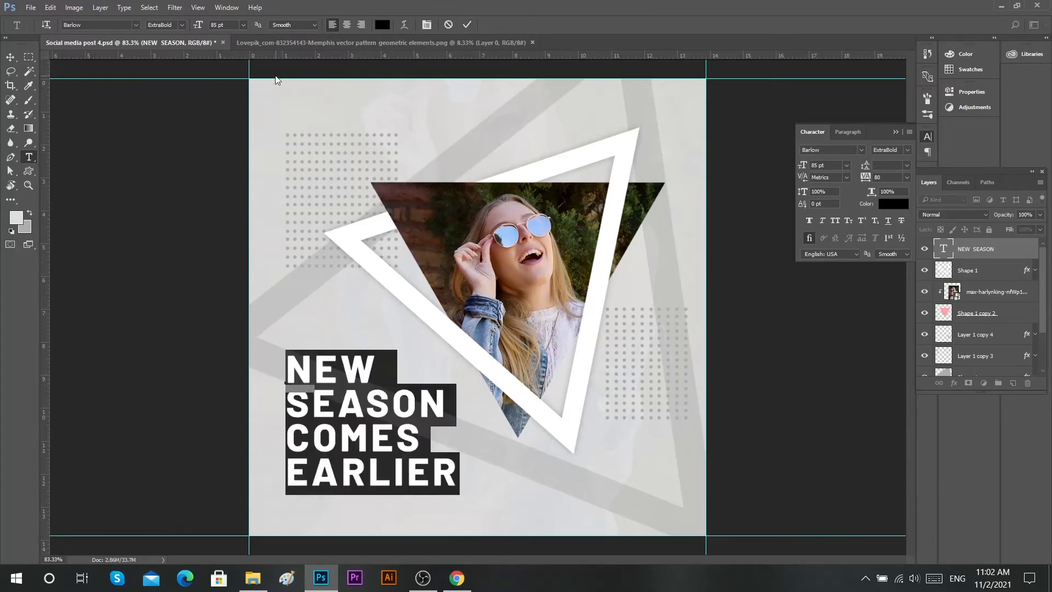
scroll(230, 27, "up", 6)
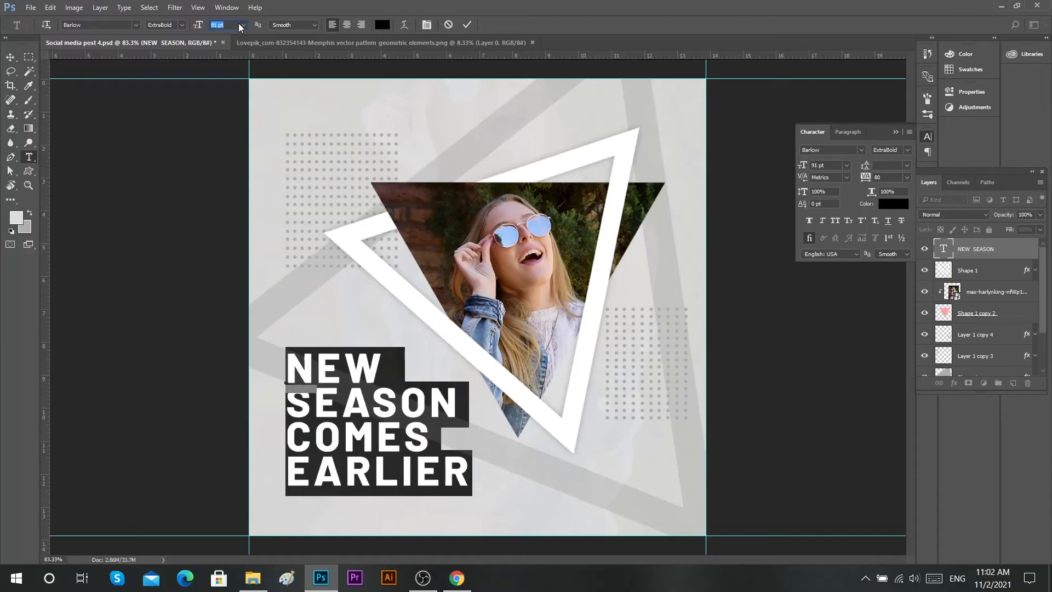
scroll(238, 23, "up", 4)
left_click(466, 25)
Colour the COMES and EARLIER lines of the headline white (ffffff).
left_click_drag(296, 435, 478, 485)
left_click(383, 25)
type("ffffff")
left_click_drag(704, 129, 695, 218)
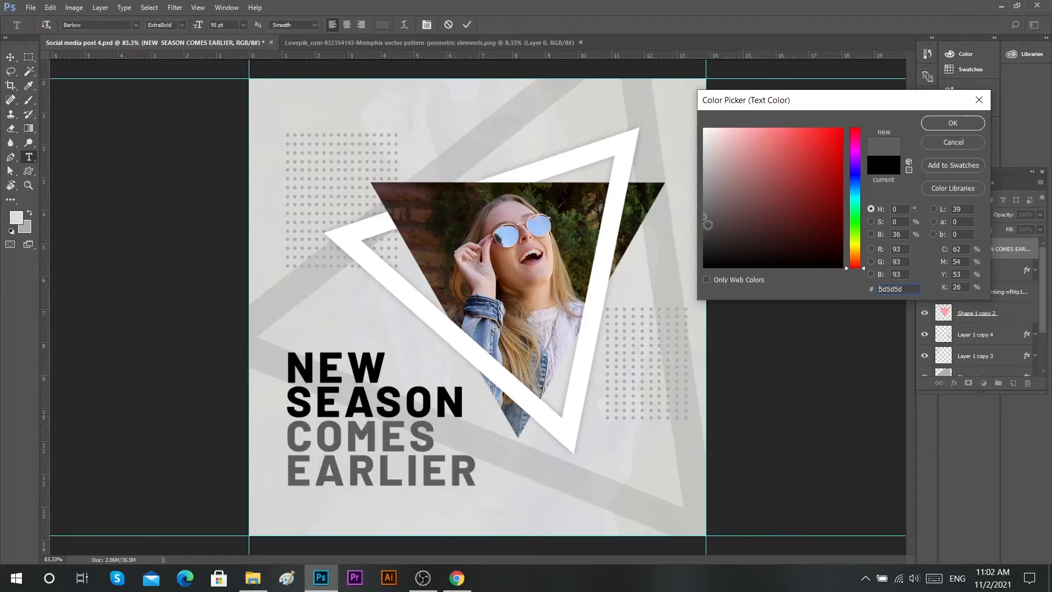
left_click(500, 373)
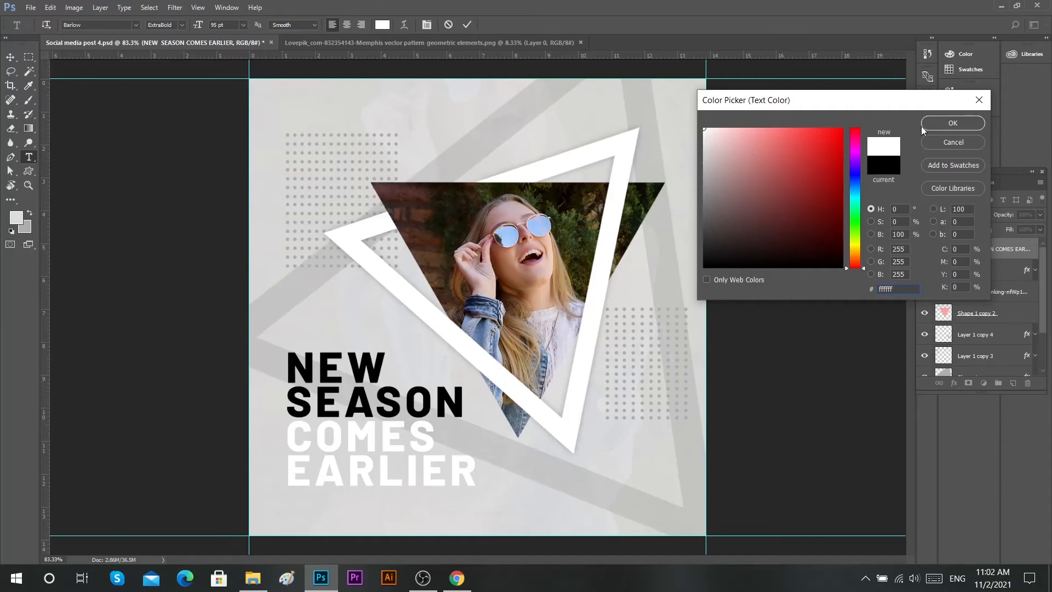
left_click_drag(714, 133, 702, 126)
left_click(952, 124)
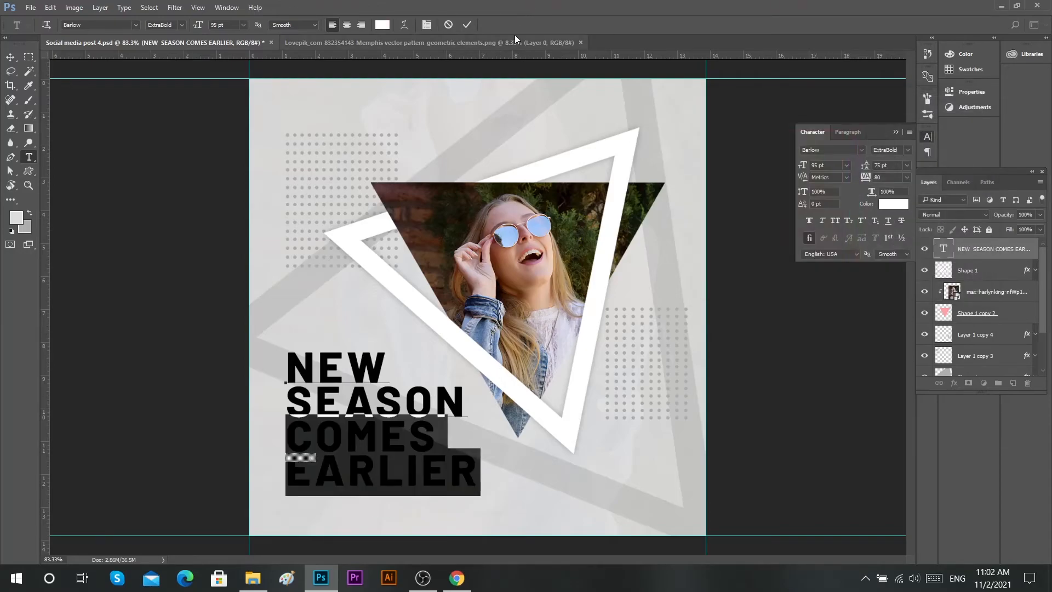
left_click(467, 25)
key("v")
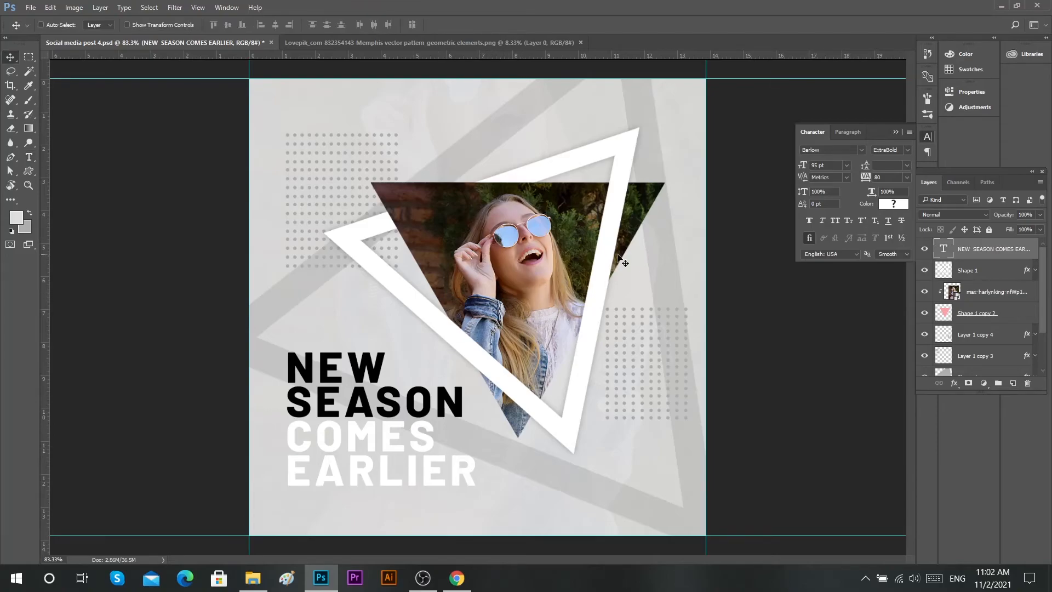
Move the photo triangle with its white outline and the headline slightly up on the canvas.
left_click(986, 279)
left_click(986, 313, "shift")
left_click_drag(568, 276, 568, 258)
left_click_drag(381, 393, 382, 372)
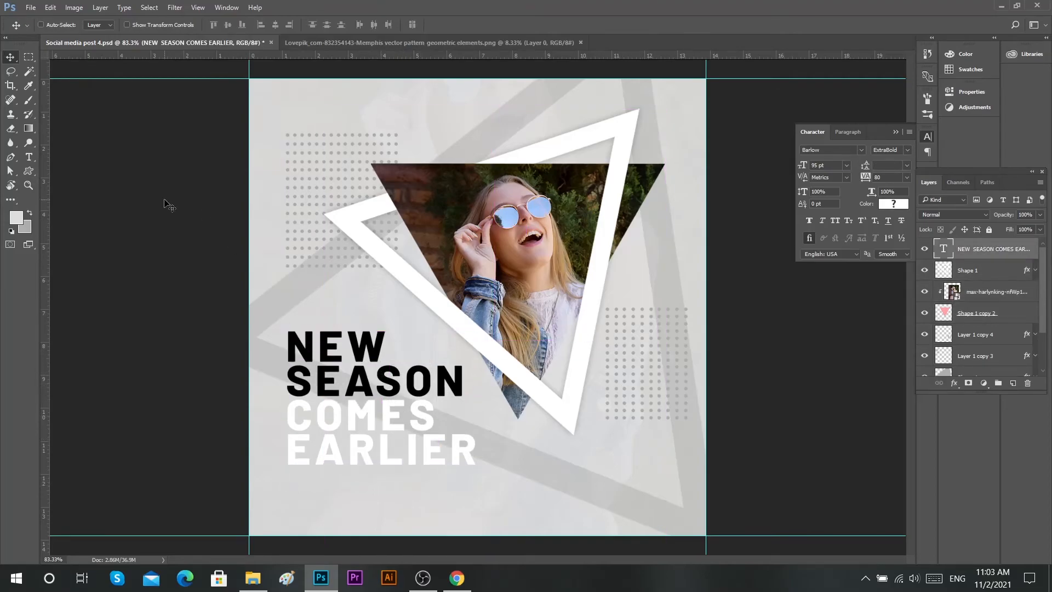
Draw a rounded rectangle about 252 × 55 px below the triangle's tip and fill it white.
left_click_drag(29, 172, 70, 183)
mouse_move(521, 482)
left_mouse_down()
mouse_move(575, 499)
mouse_move(652, 501)
mouse_move(636, 507)
left_mouse_up()
left_click(101, 25)
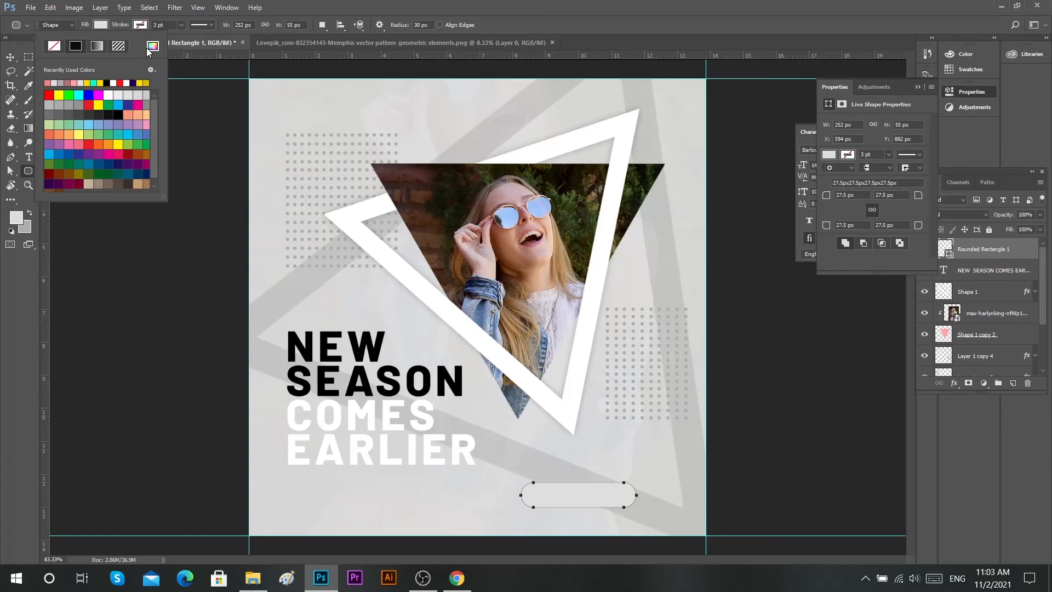
left_click(149, 47)
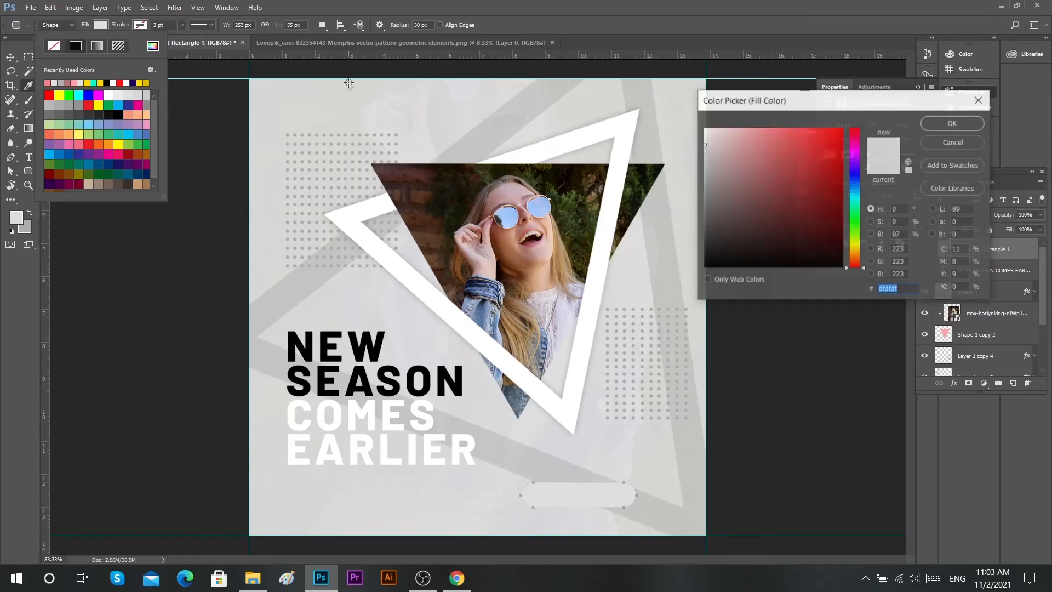
left_click(938, 125)
key("Escape")
key("v")
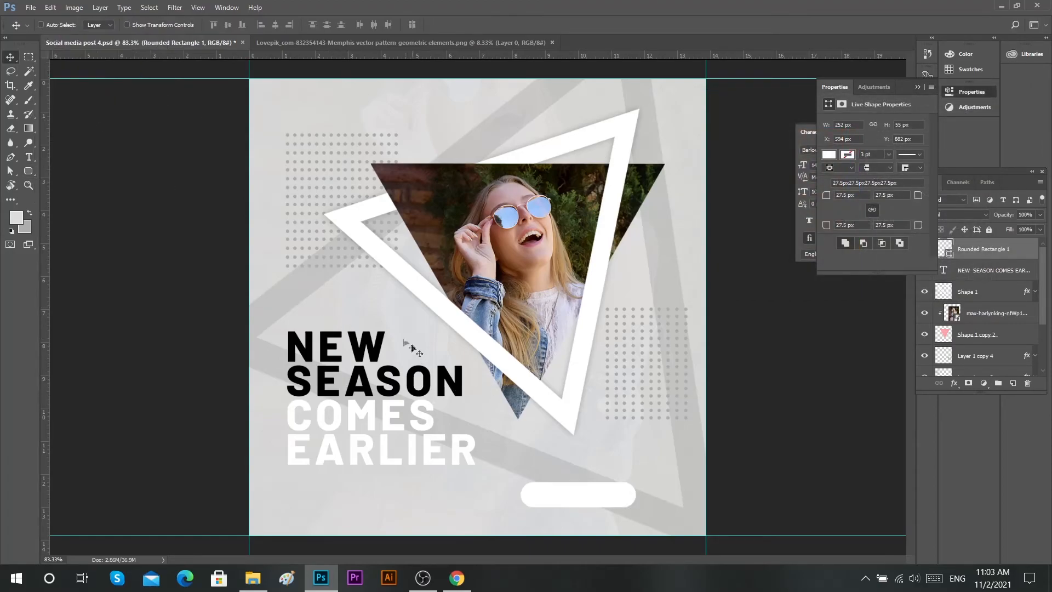
Start a new text just above the white rounded rectangle with the letters BR and colour it black.
key("t")
left_click(565, 467)
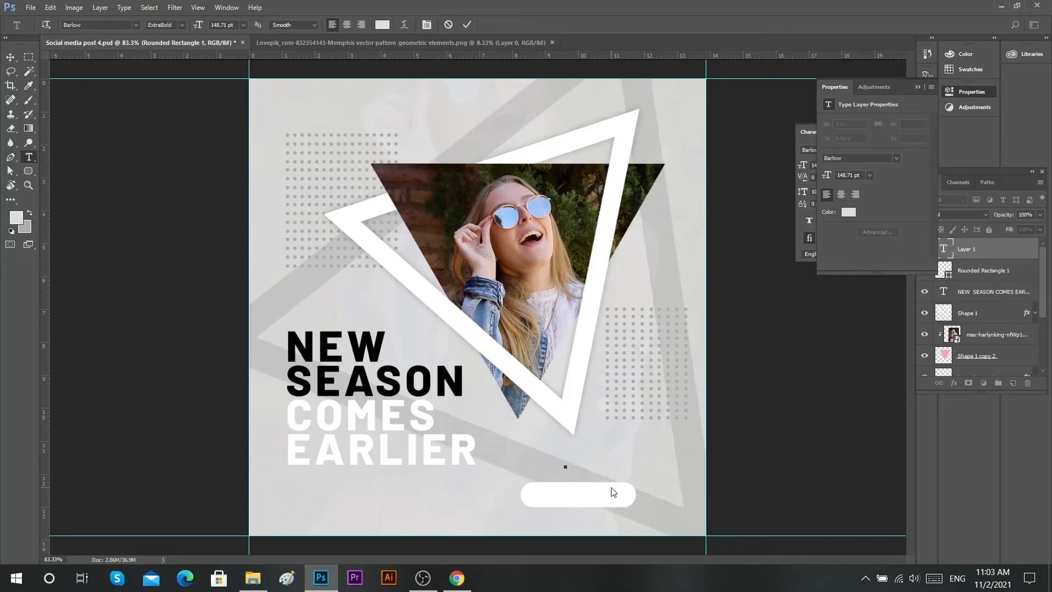
type("BR")
key("ctrl+a")
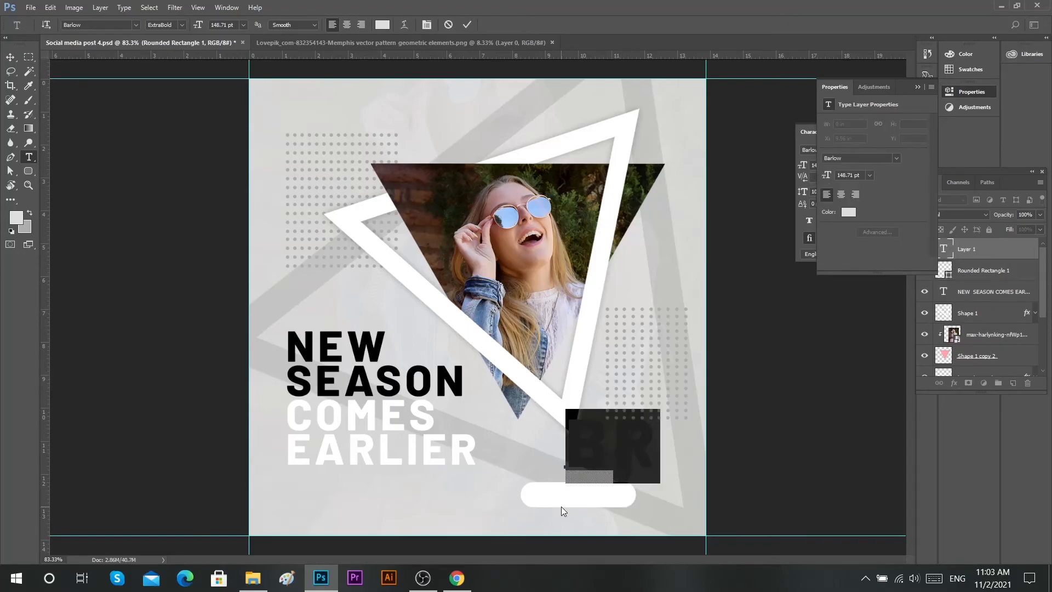
left_click(382, 25)
left_click(762, 258)
left_click(942, 124)
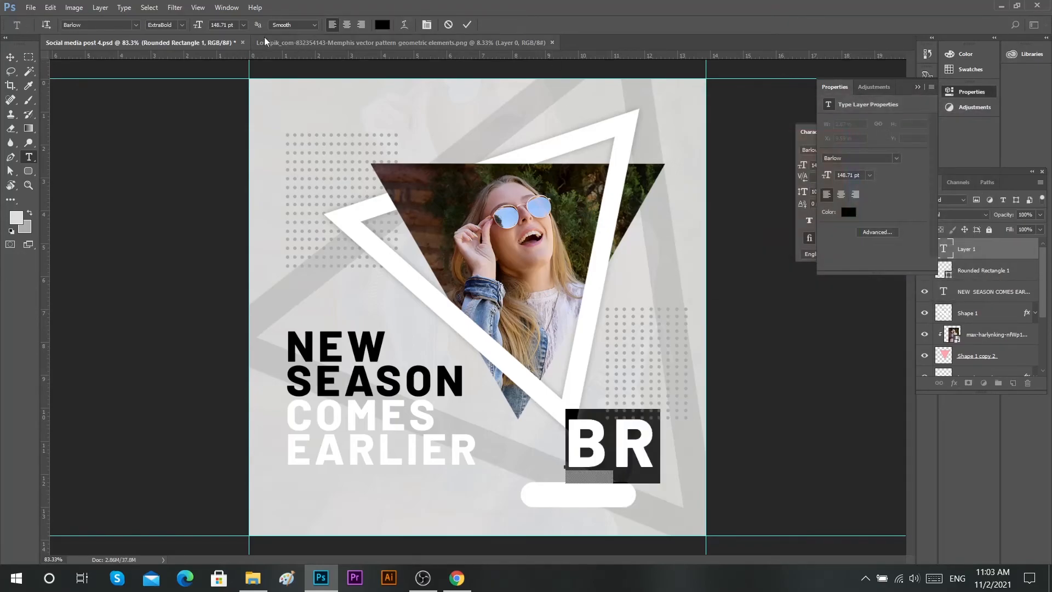
Set the new text's font size to 45 pt and complete its wording as BROWS NOW!
left_click(222, 25)
type("33")
key("BackSpace")
key("BackSpace")
type("45")
key("Return")
type("OWE")
key("BackSpace")
type("S")
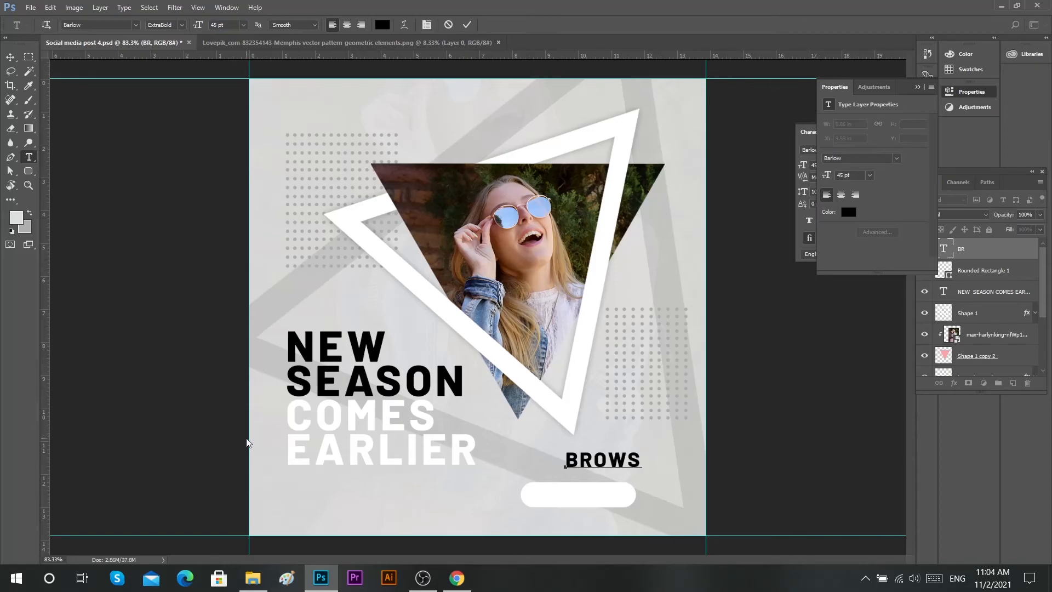
left_click(251, 587)
left_click(252, 587)
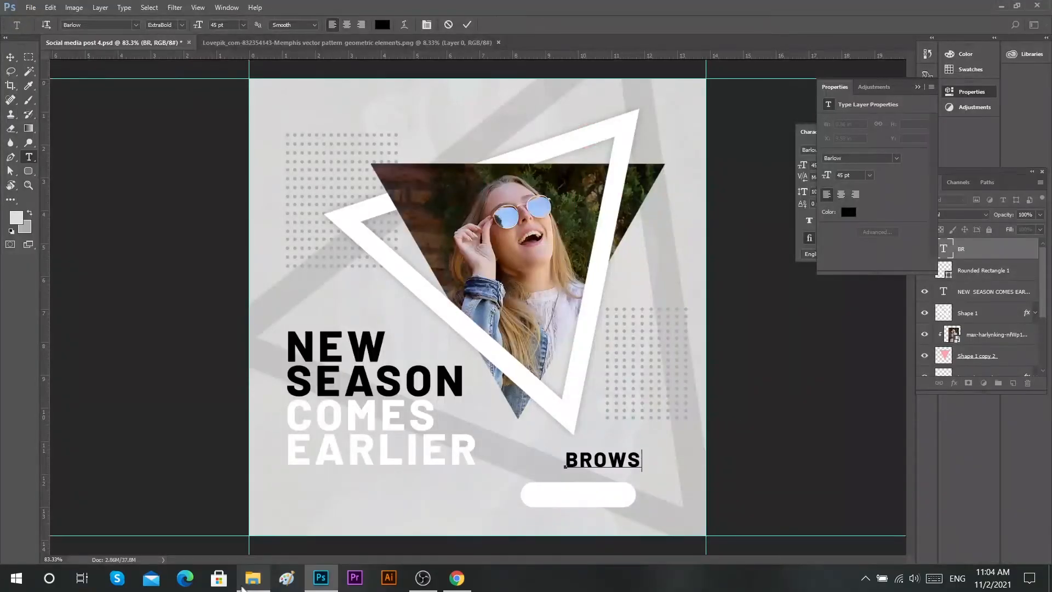
type("NOW!")
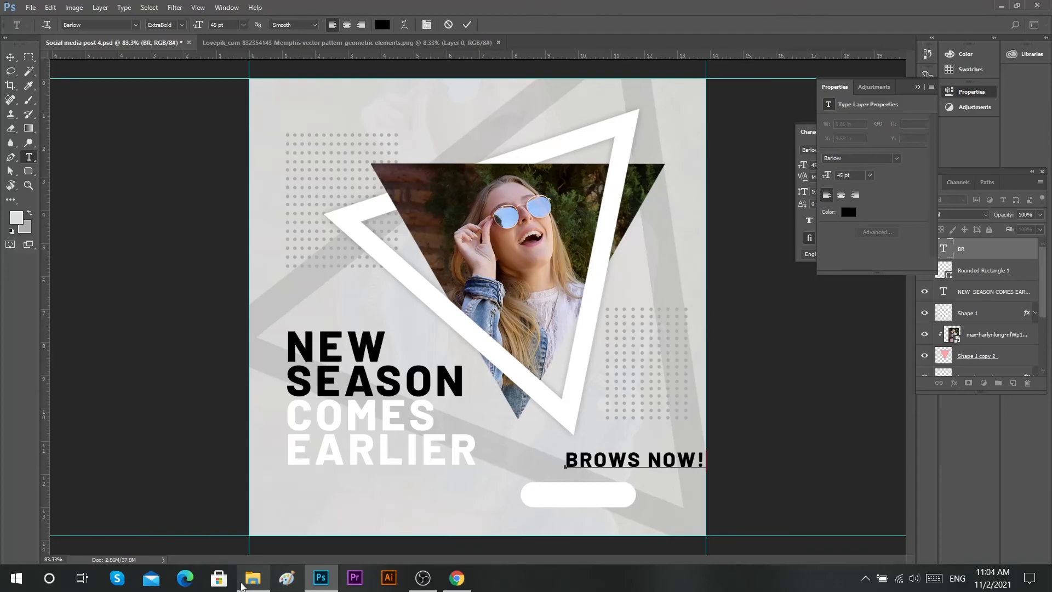
Change the BROWS NOW! text to the SemiBold style at 35 pt.
key("ctrl+a")
left_click(181, 25)
left_click(167, 123)
scroll(233, 24, "down", 10)
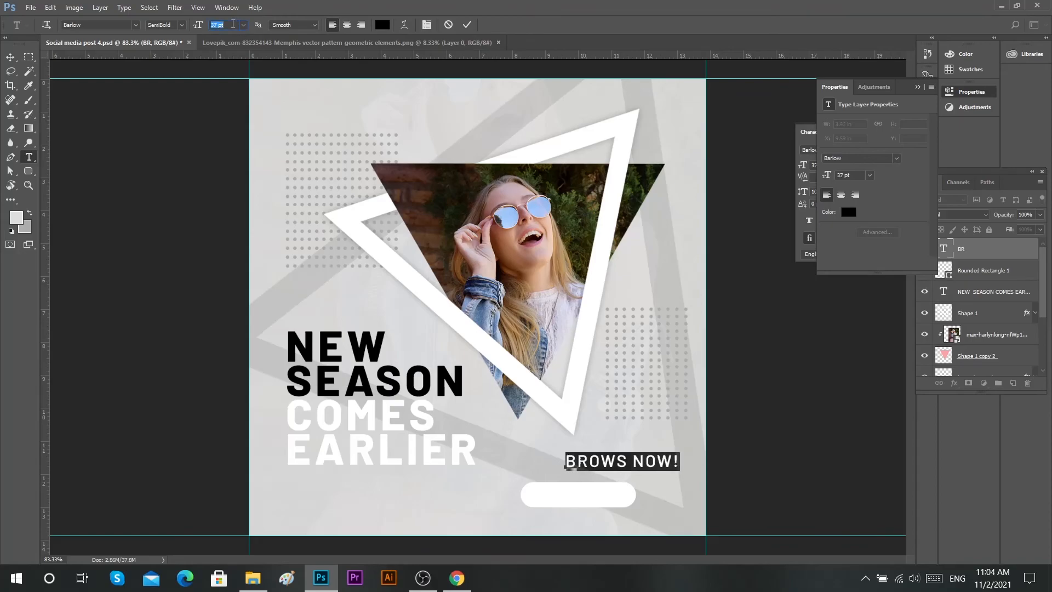
left_click(466, 25)
Centre the BROWS NOW! text horizontally and vertically on the white rounded rectangle.
key("v")
left_click(960, 269, "ctrl")
left_click(275, 25)
left_click(228, 25)
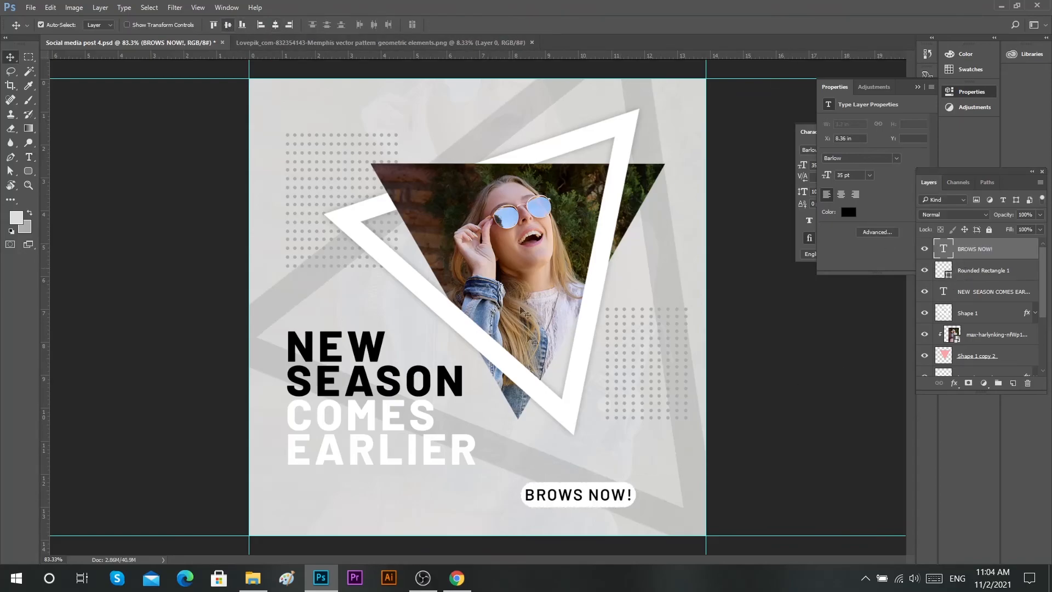
Reduce the BROWS NOW! text to 30 pt and recentre it on the white rounded rectangle.
double_click(603, 494)
scroll(228, 24, "down", 5)
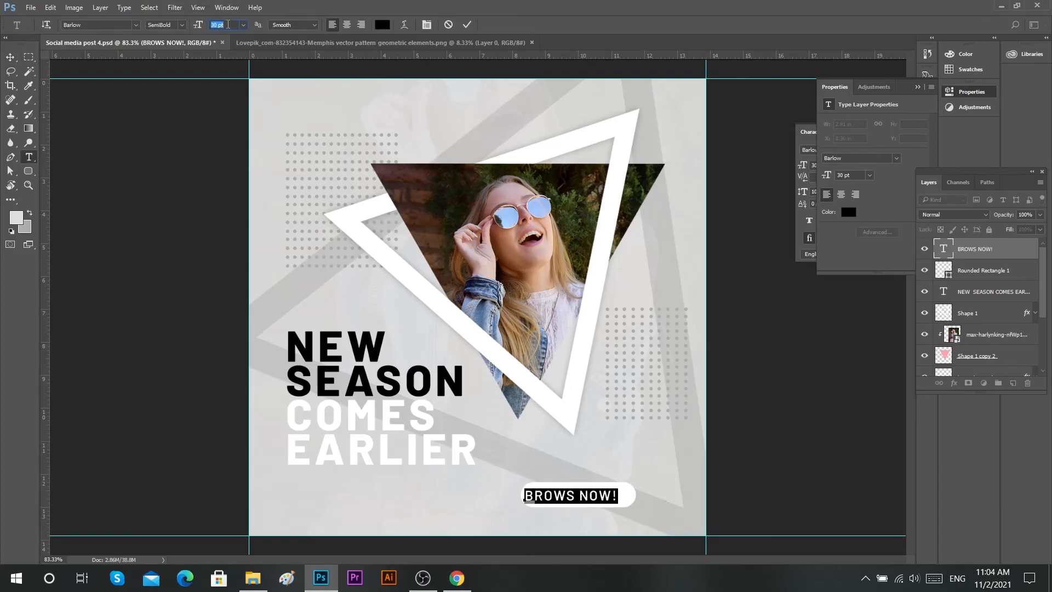
left_click(467, 24)
left_click(943, 270, "ctrl")
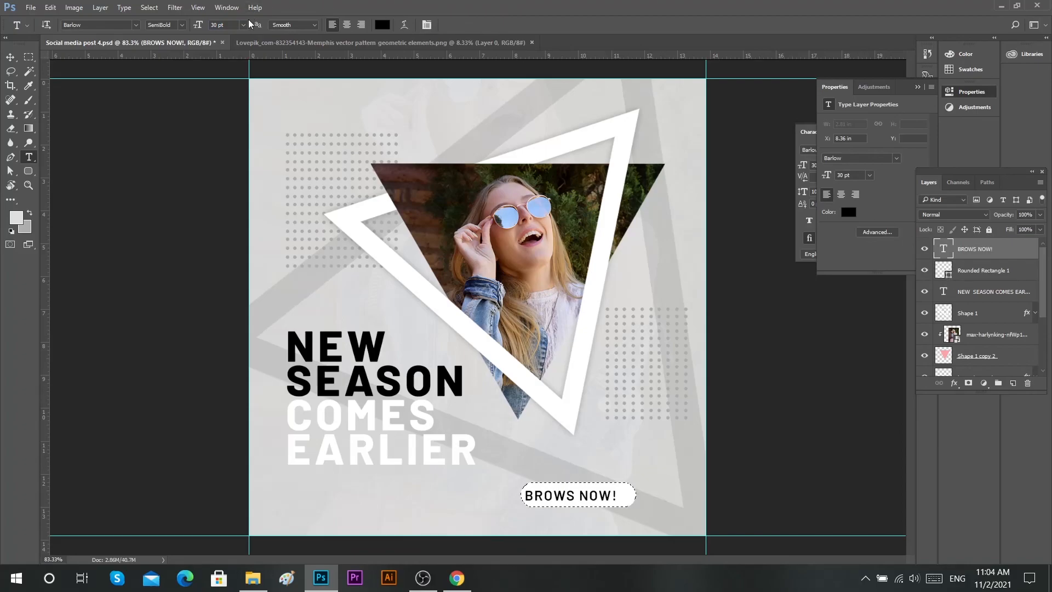
key("v")
left_click(275, 25)
left_click(225, 25)
key("ctrl+d")
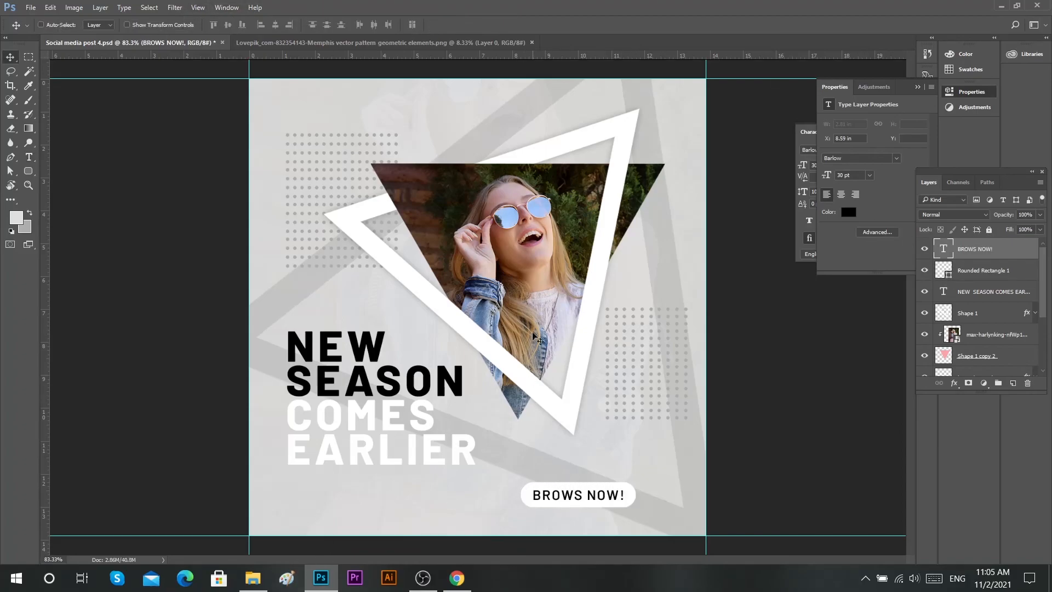
right_click(530, 298)
left_click(554, 331)
right_click(518, 304)
left_click(551, 328)
right_click(560, 309)
left_click(553, 322)
key("ctrl")
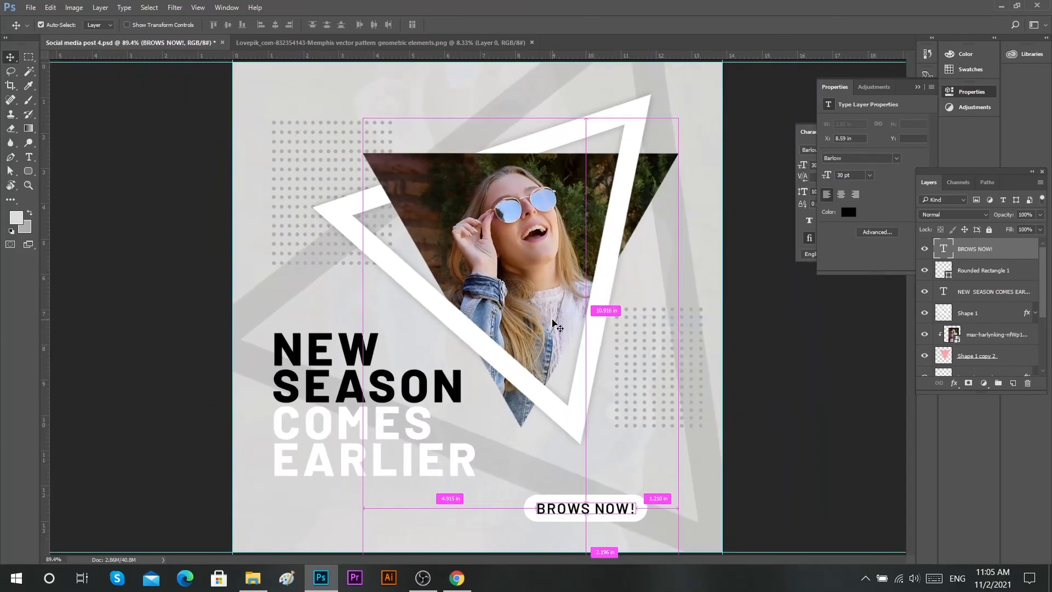